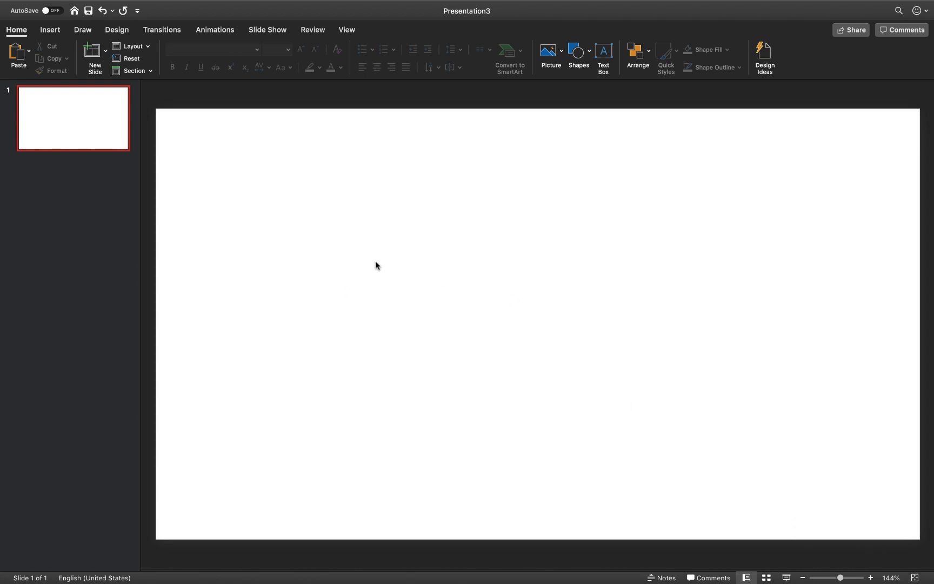
Scroll the Unsplash Hiking Adventure collection to bring the waterfall photo into view
scroll(233, 194, up, 2)
scroll(232, 194, down, 5)
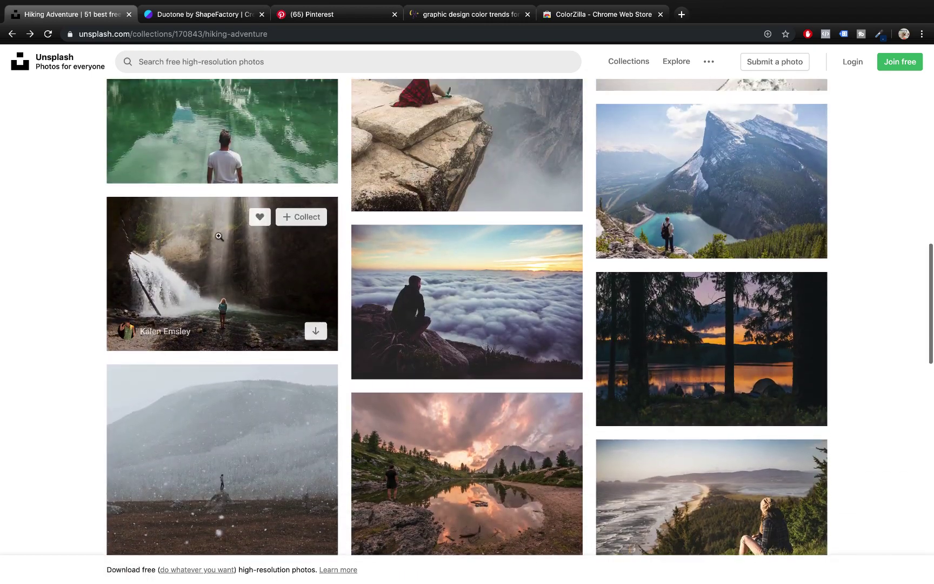
Open the Unsplash waterfall photo and save it to Downloads as waterfall.jpeg
click(219, 233)
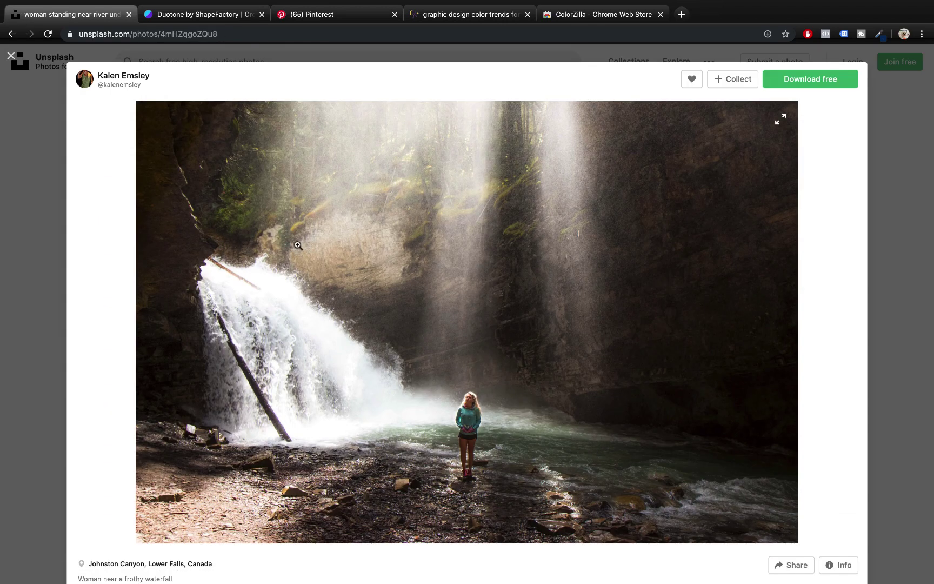
click(297, 245)
right_click(391, 249)
click(414, 266)
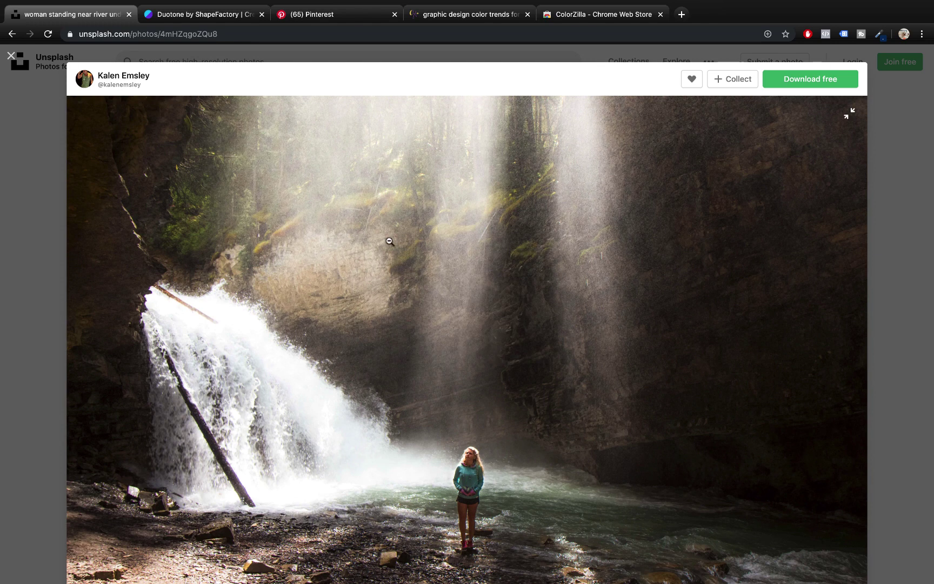
text(waterfall)
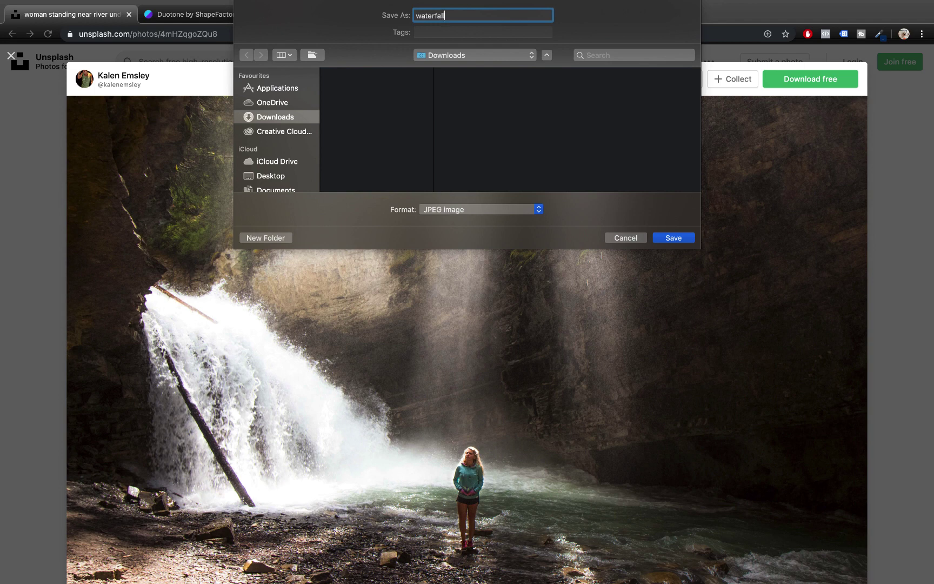
key(Return)
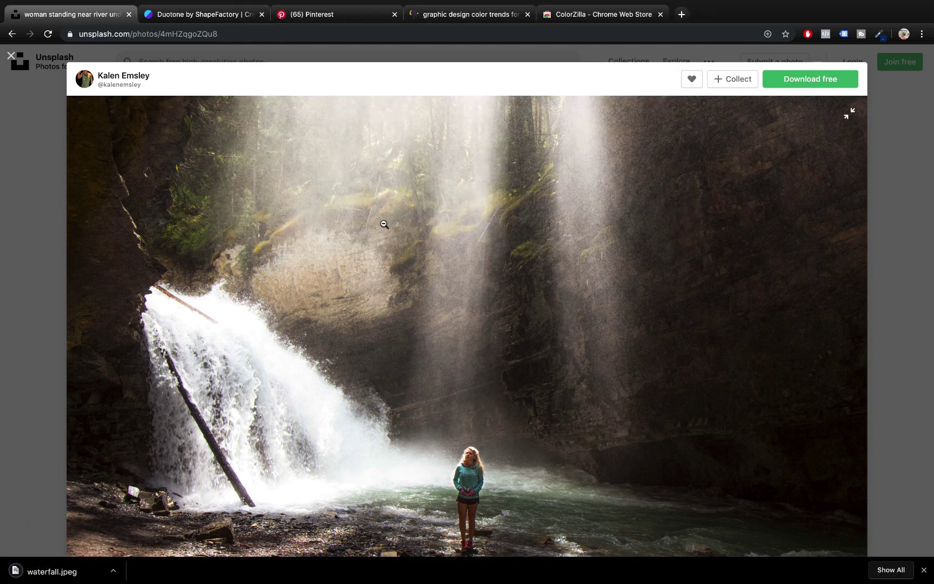
click(214, 14)
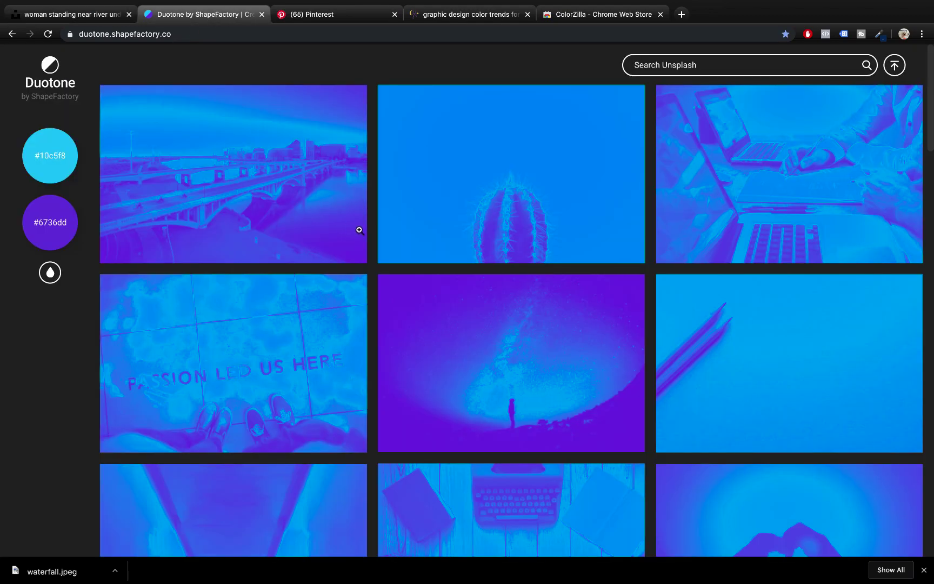
Upload waterfall.jpeg from Downloads into Duotone
scroll(357, 227, down, 6)
scroll(349, 222, up, 6)
click(895, 65)
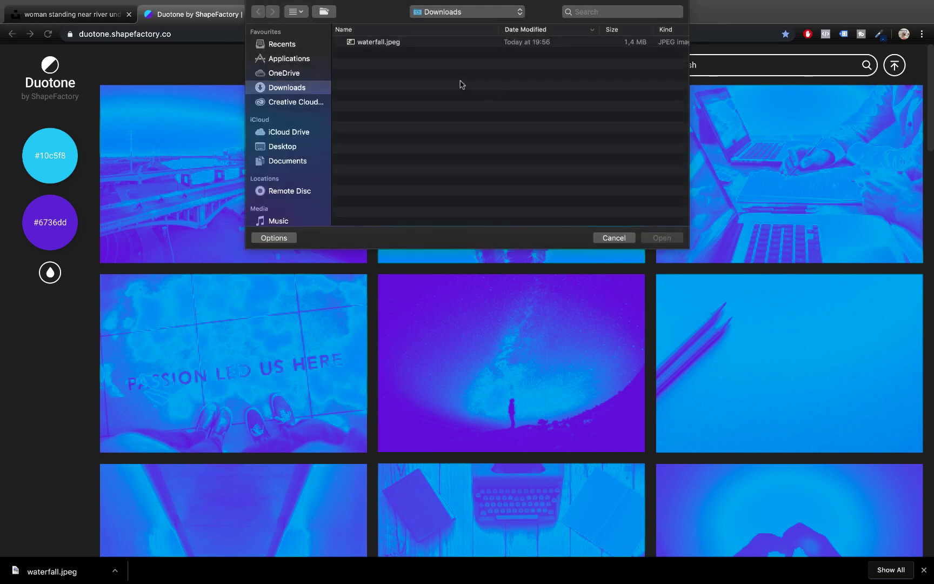
click(374, 43)
click(650, 238)
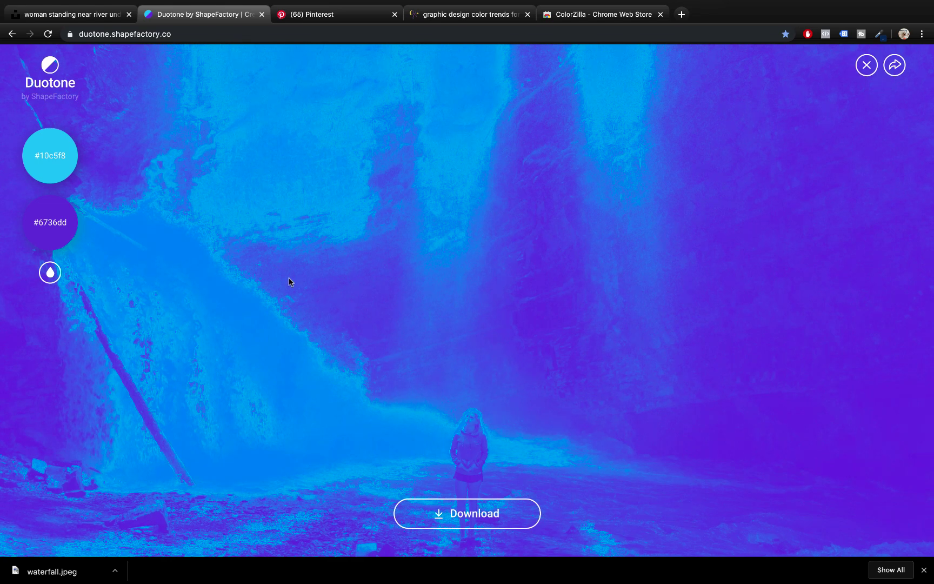
Try the red, yellow-brown and teal duotone presets, ending on pink and blue
click(49, 274)
mouse_move(54, 273)
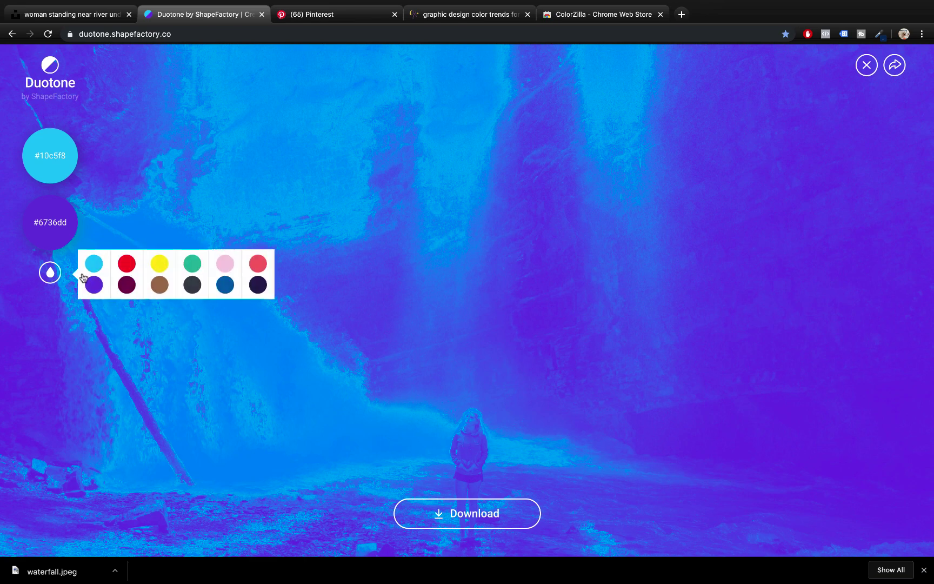
click(120, 270)
click(161, 265)
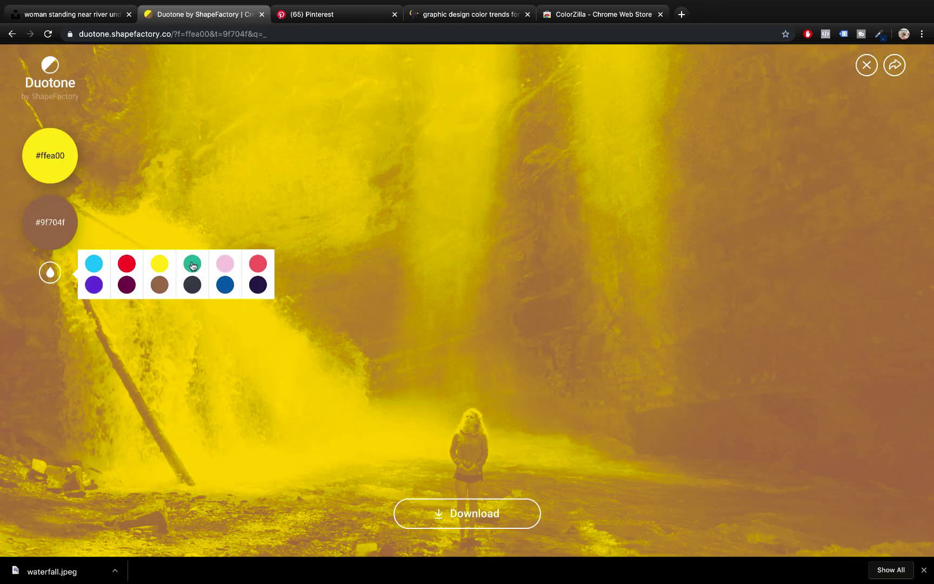
click(193, 265)
click(226, 266)
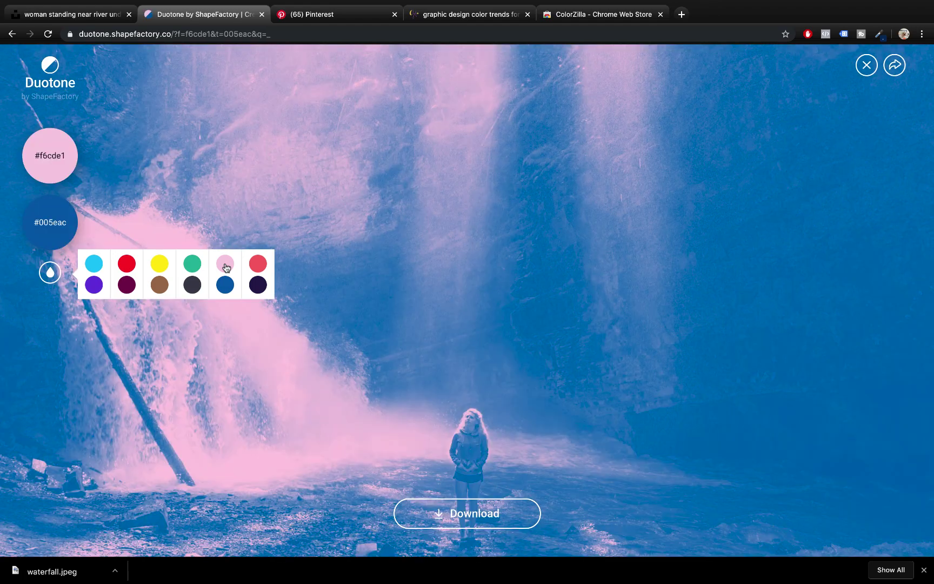
click(341, 12)
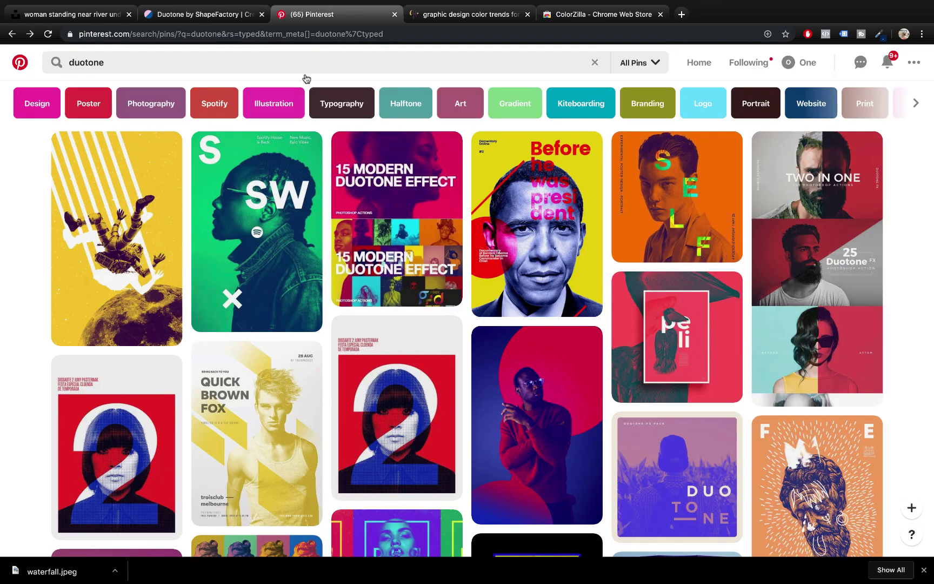
Open the green SW Spotify duotone pin and view its colour trends article
scroll(271, 202, down, 5)
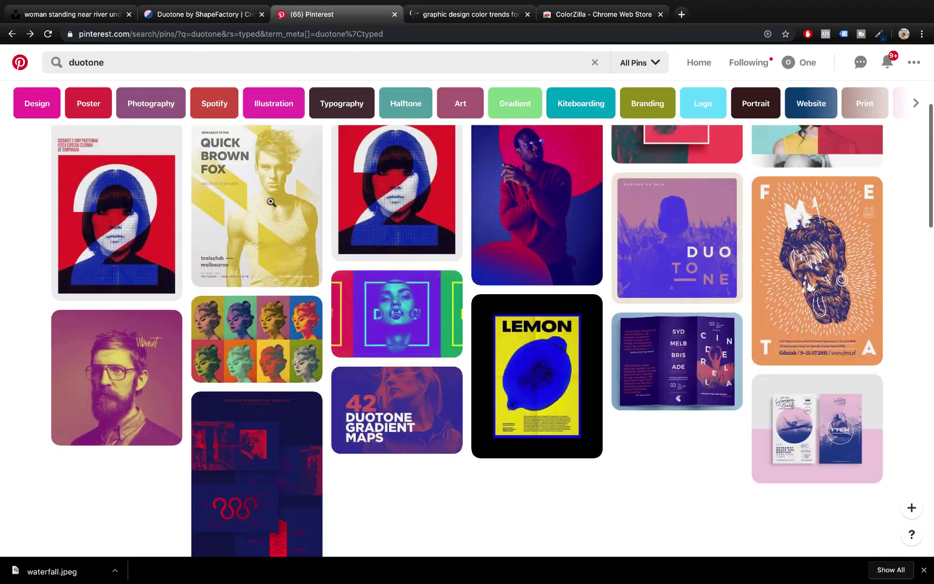
scroll(271, 202, up, 5)
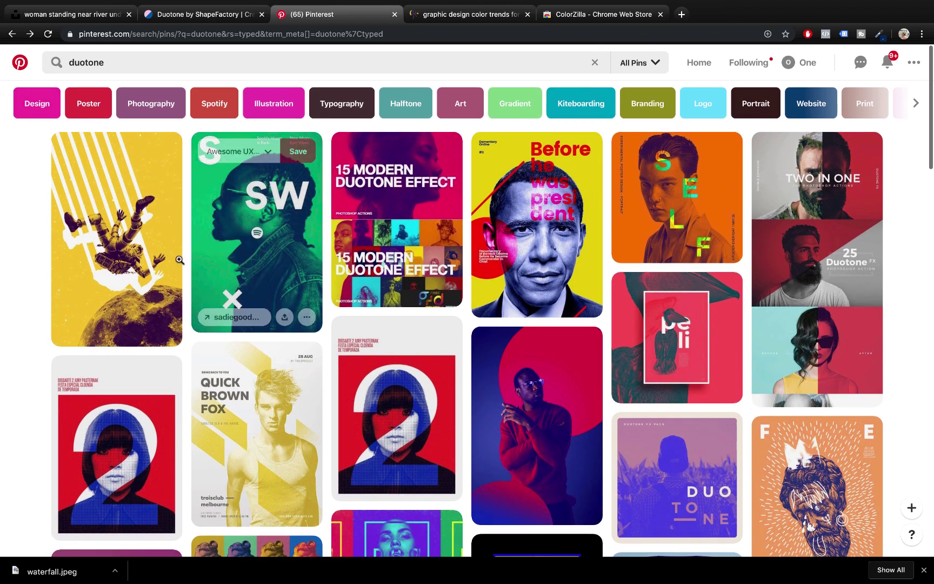
click(234, 216)
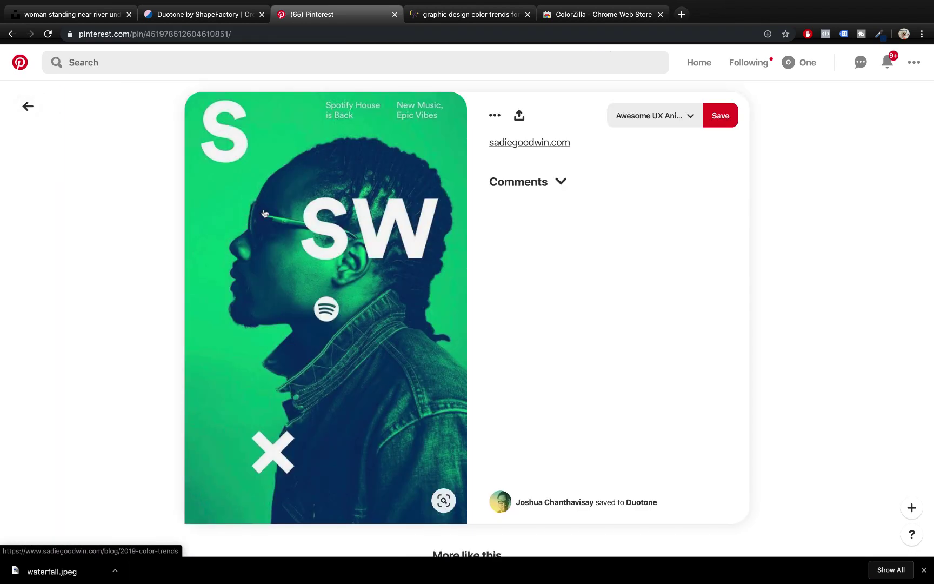
click(455, 14)
scroll(385, 150, up, 3)
scroll(404, 207, down, 1)
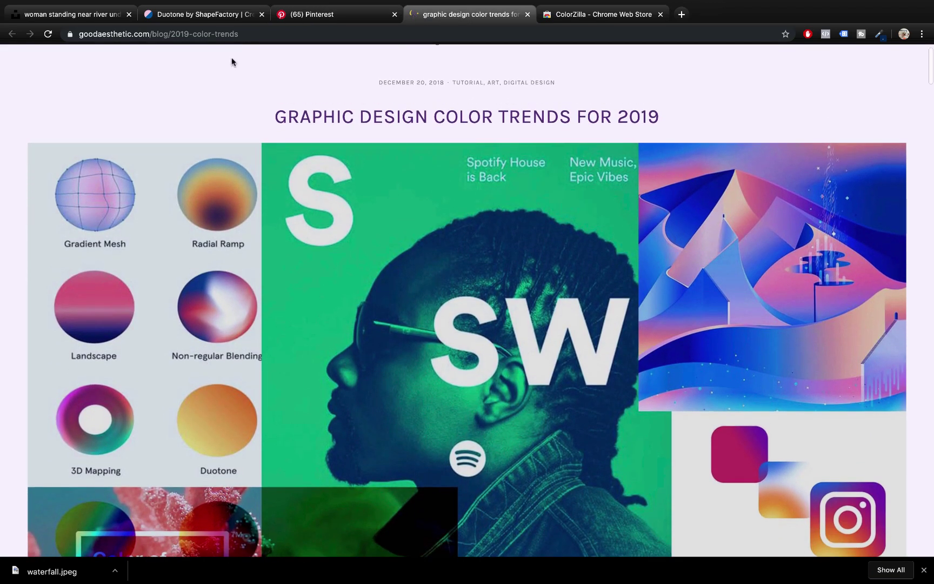
Open Duotone's pink colour chooser, then return to the article and ColorZilla page
click(203, 14)
click(48, 156)
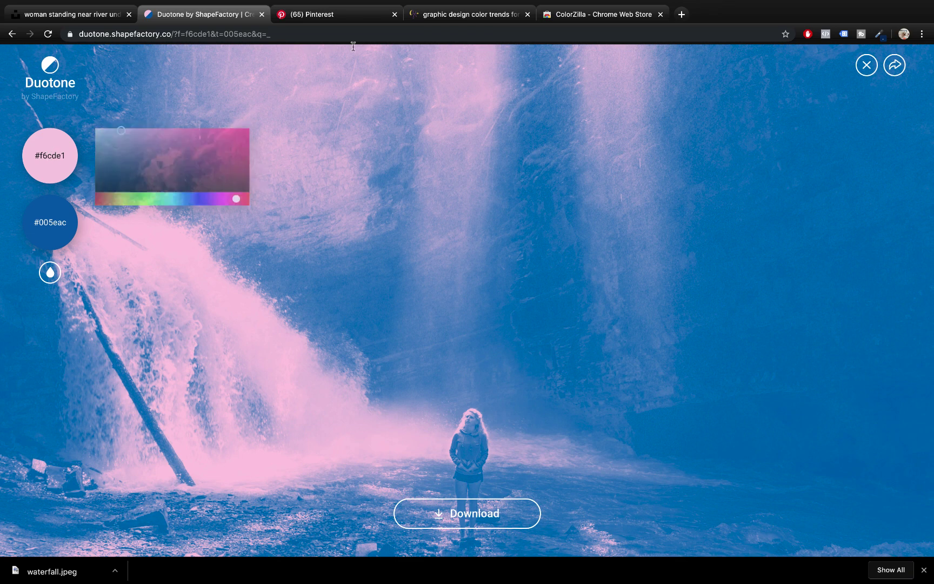
click(451, 20)
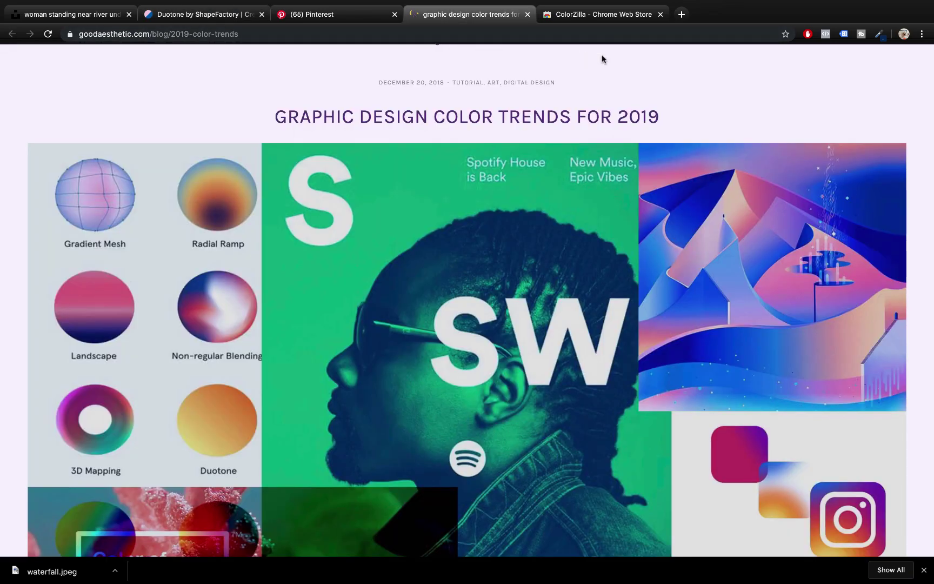
click(589, 19)
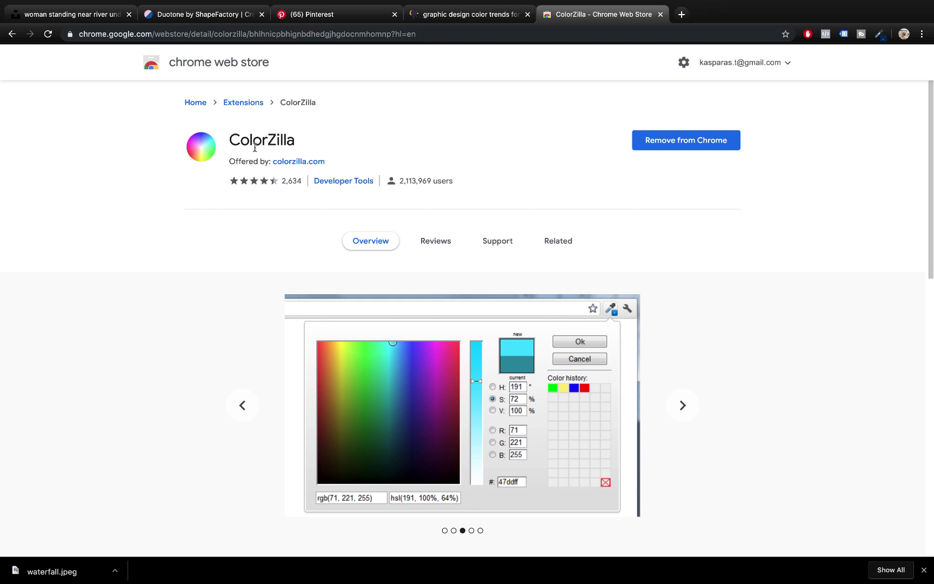
Sample the poster's green, #0BB585, with ColorZilla's Pick Color From Page
click(465, 17)
click(877, 36)
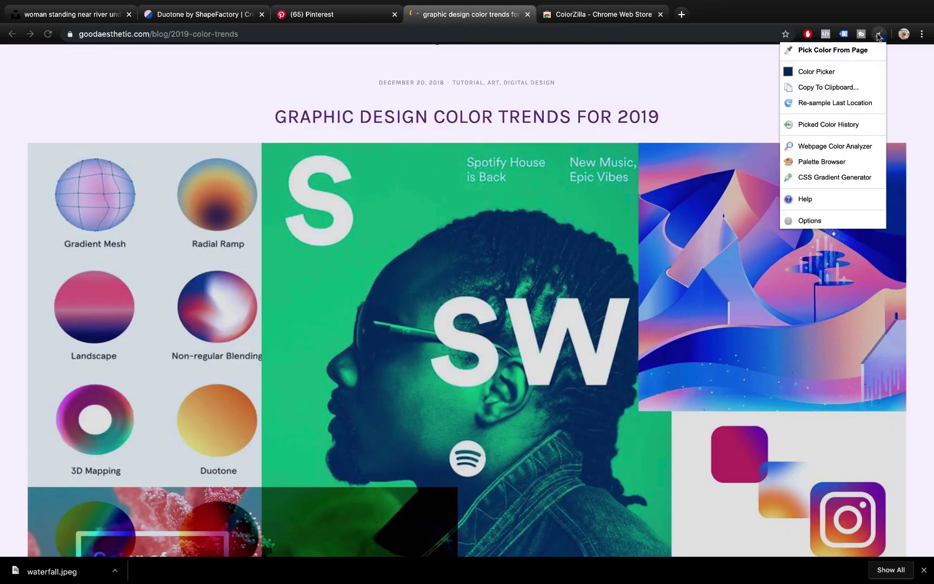
click(828, 53)
scroll(515, 147, up, 1)
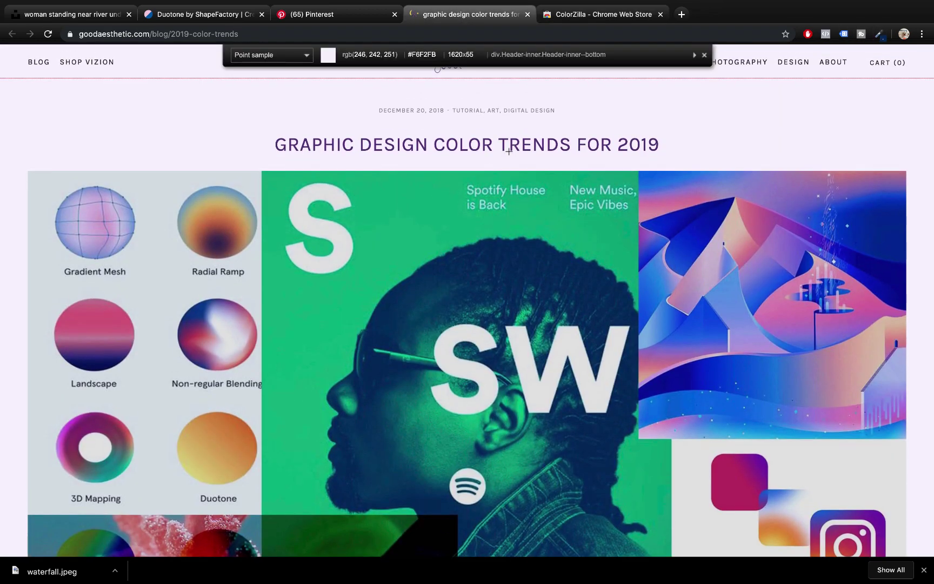
click(414, 213)
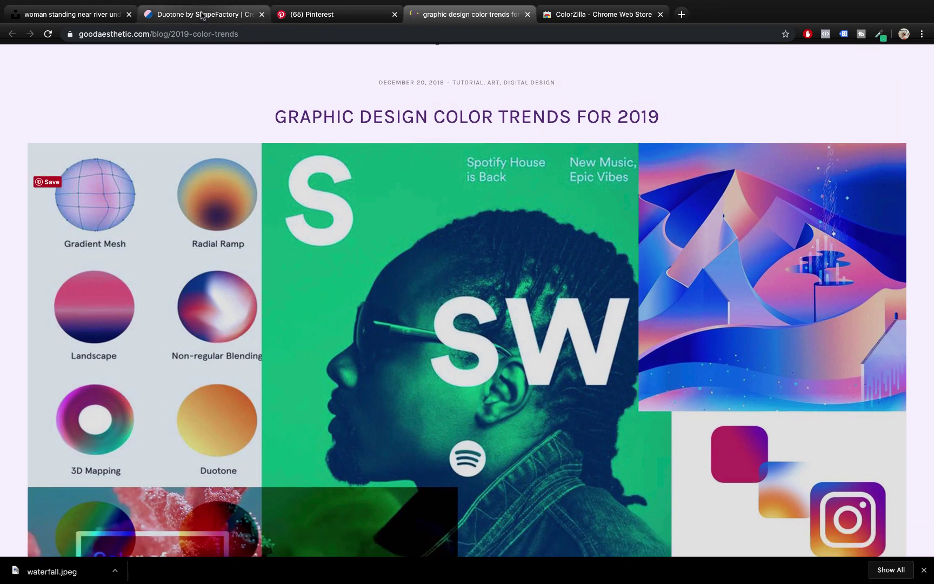
click(204, 16)
Replace Duotone's pink light colour with the green #0BB585
click(74, 151)
double_click(60, 152)
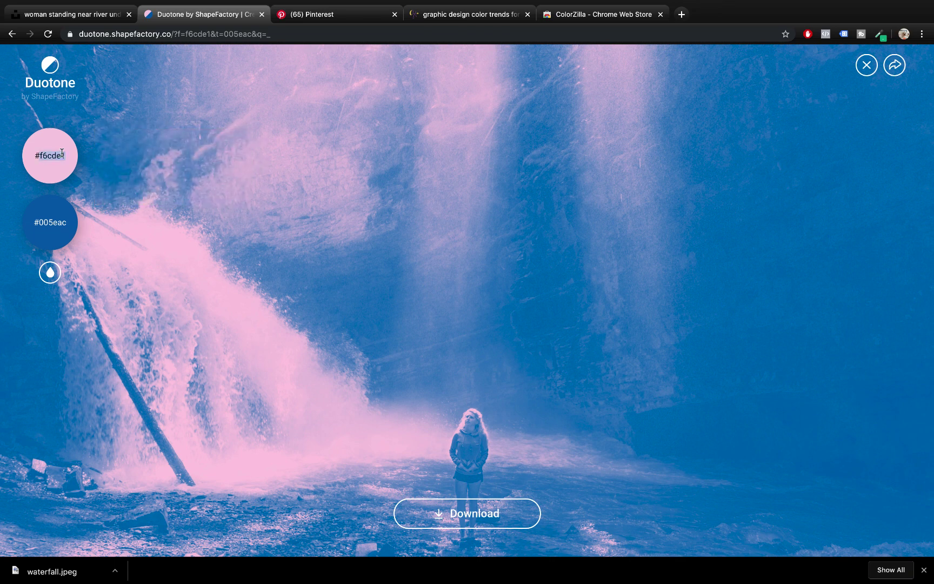
key(BackSpace)
key(super+v)
click(41, 155)
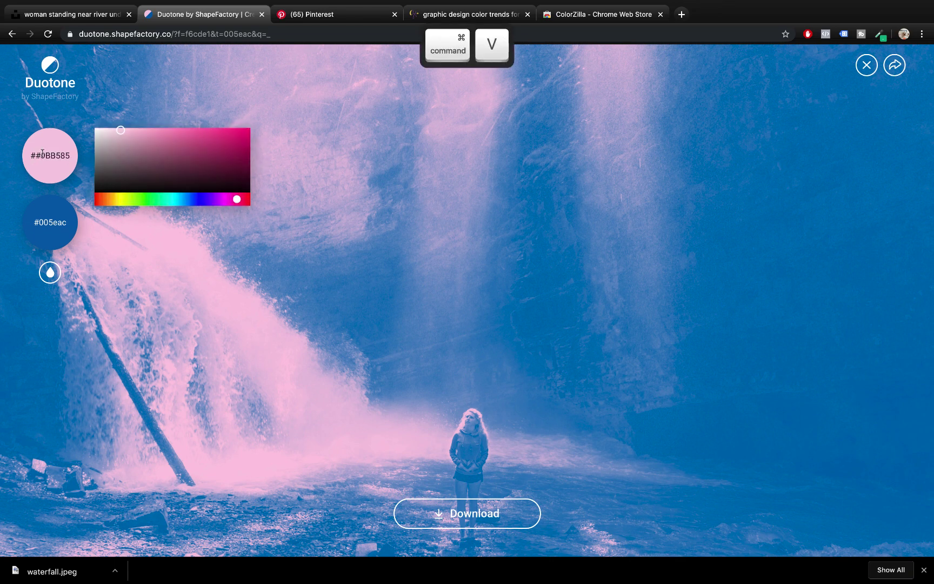
key(Return)
Open the blue colour's chooser and ready ColorZilla again on the article
click(49, 244)
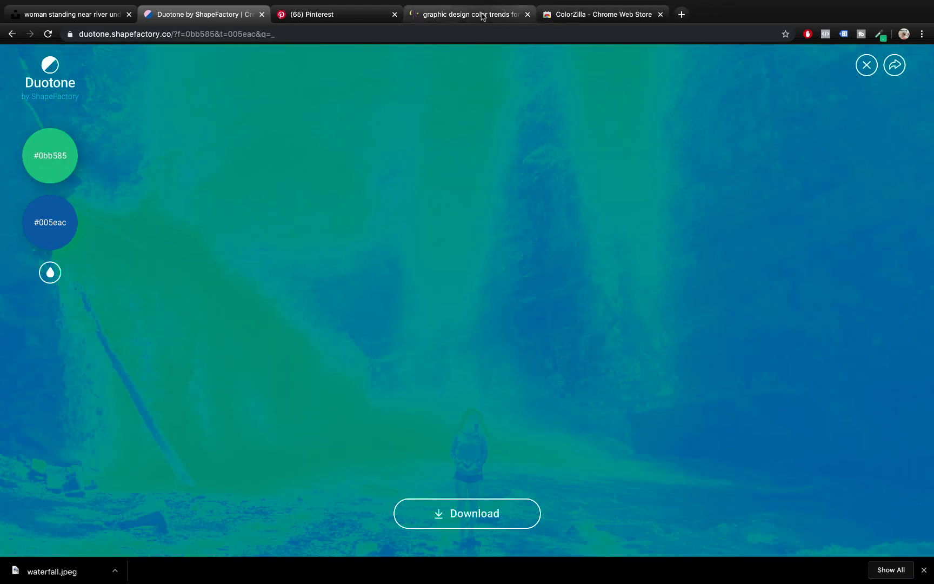
click(464, 18)
click(882, 36)
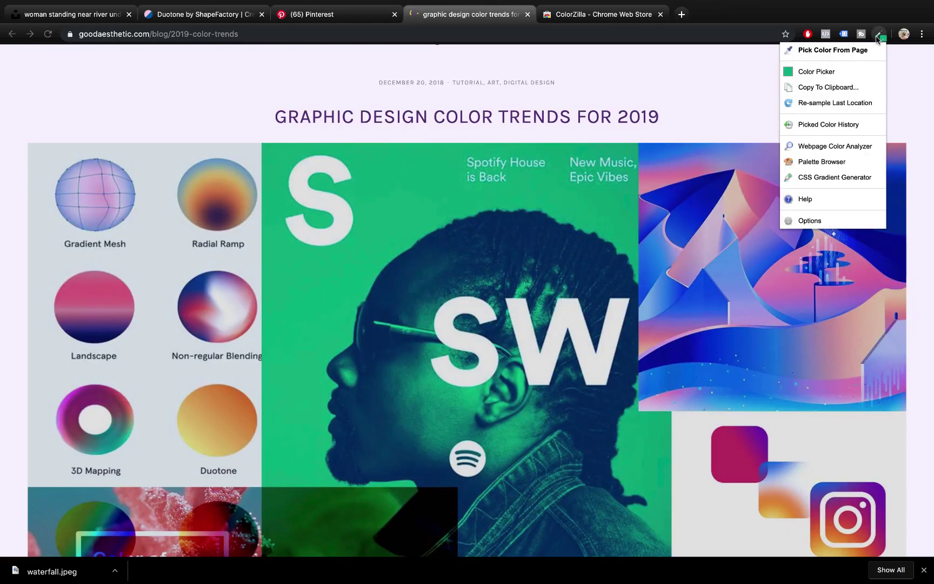
Sample the poster's navy #002E61 and set it as Duotone's dark colour
click(836, 48)
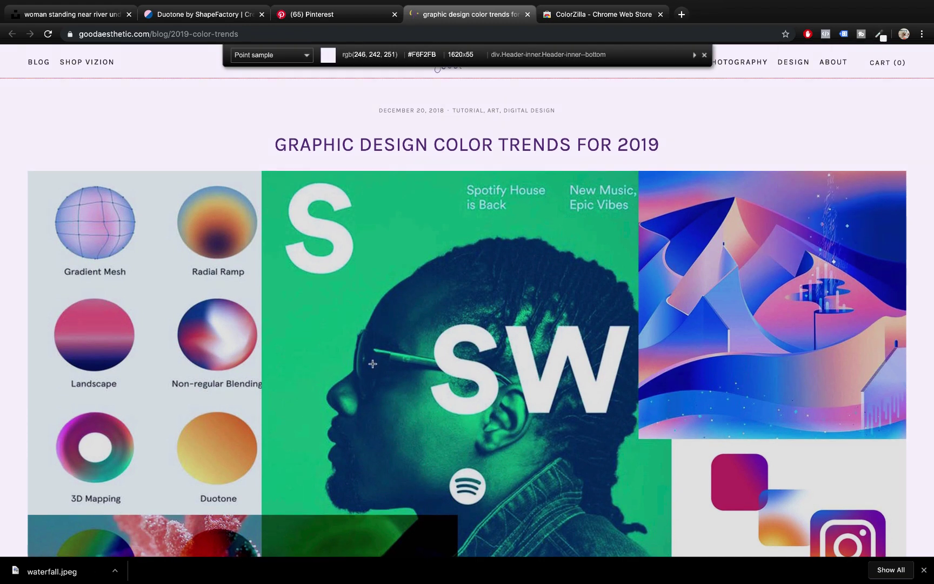
click(372, 366)
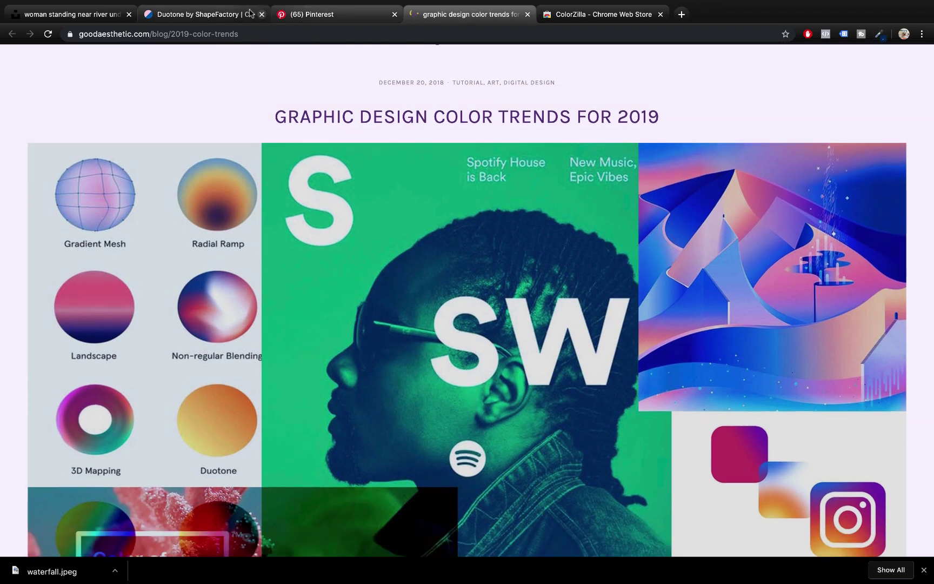
click(200, 14)
click(51, 201)
double_click(59, 222)
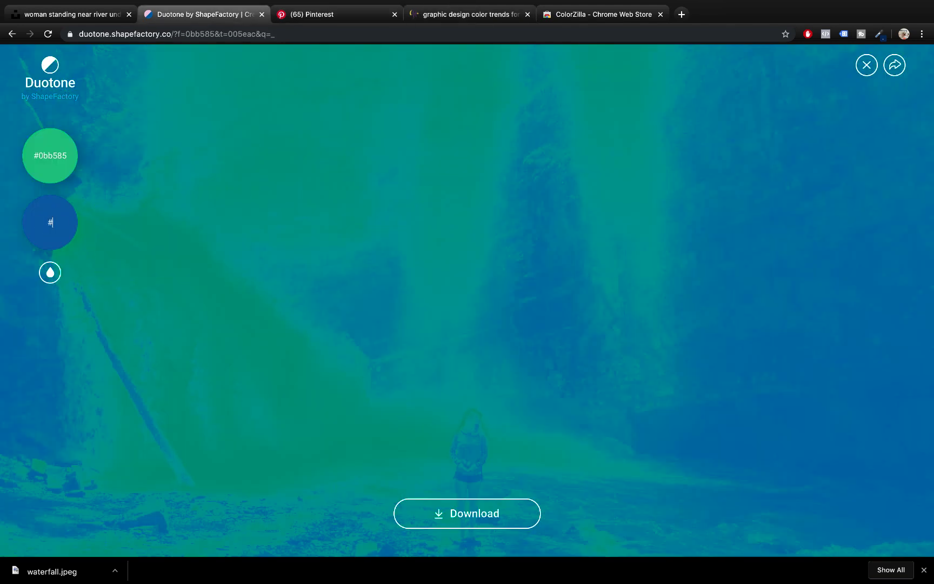
key(super+v)
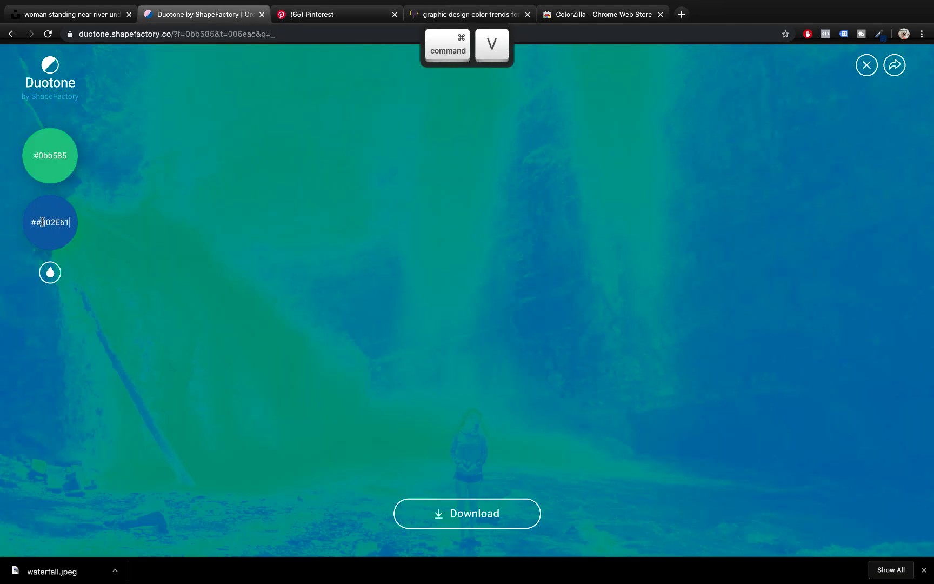
key(BackSpace)
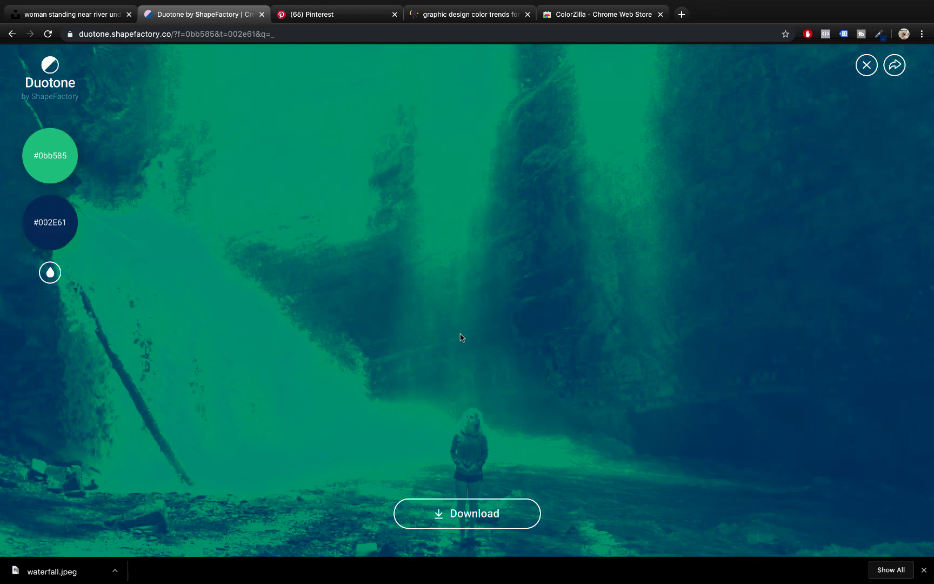
click(926, 570)
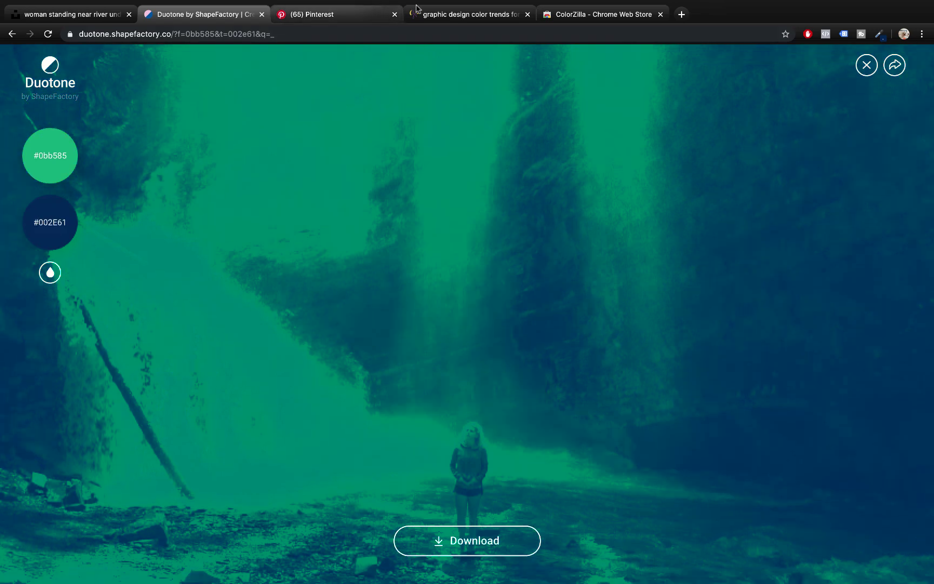
click(449, 14)
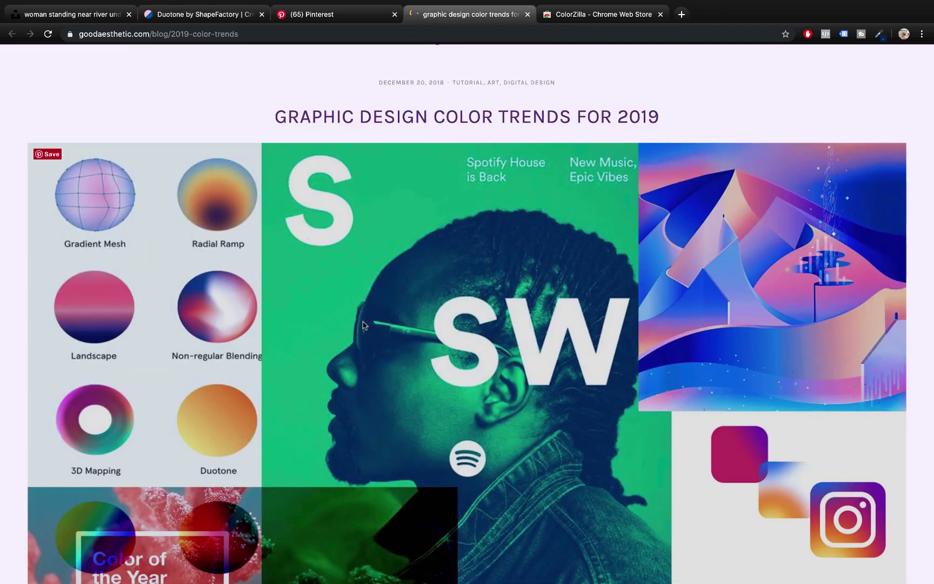
Download the green-and-navy duotone waterfall as duotone.png and return to PowerPoint
click(616, 16)
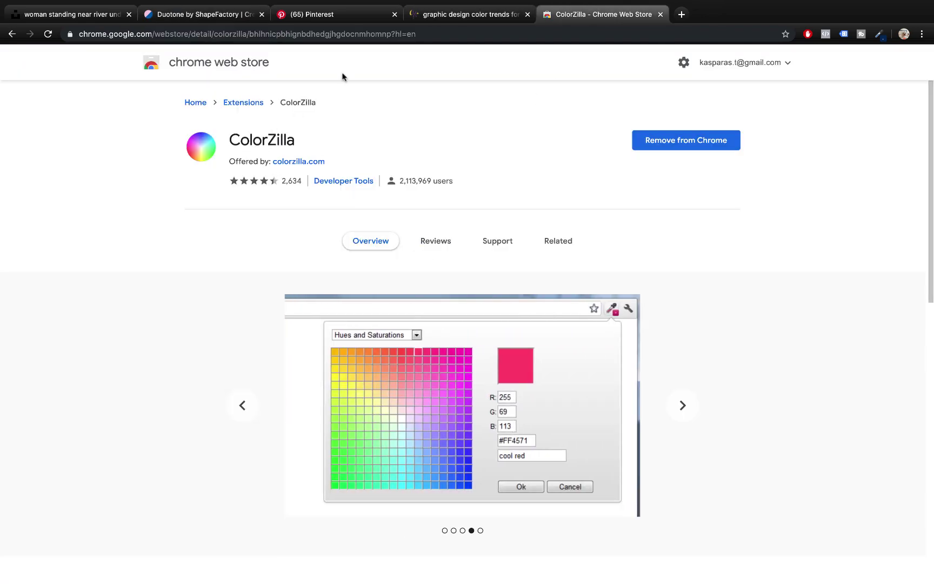
click(450, 16)
click(199, 13)
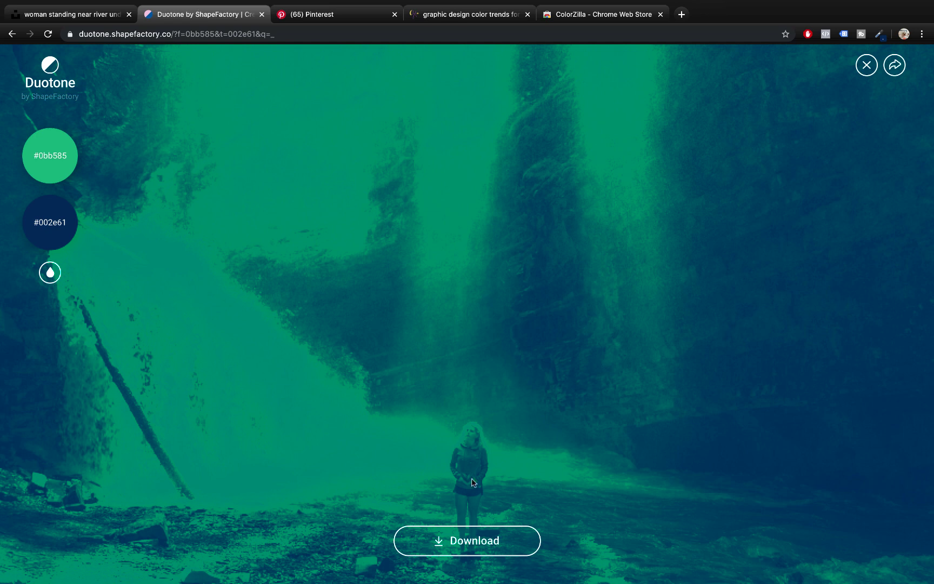
click(475, 542)
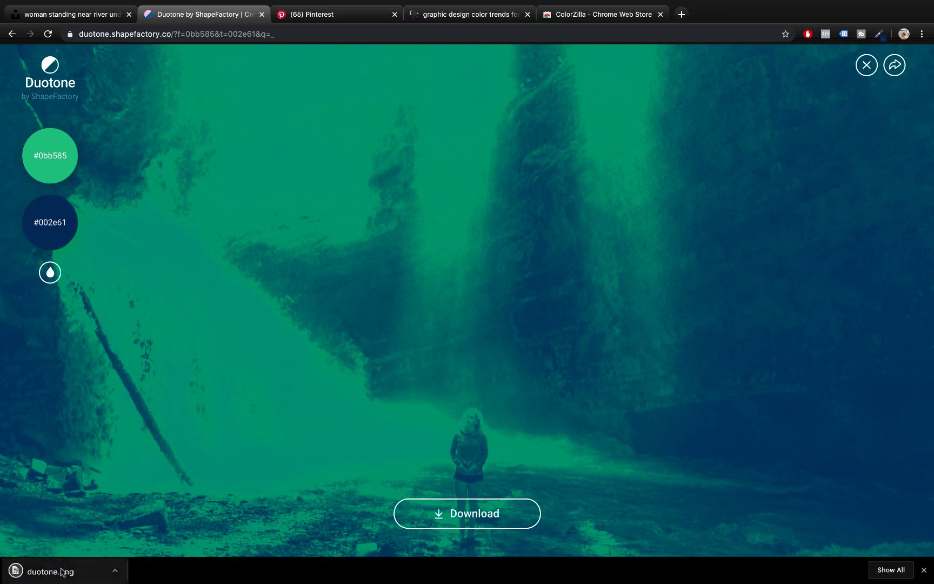
key(super+Tab)
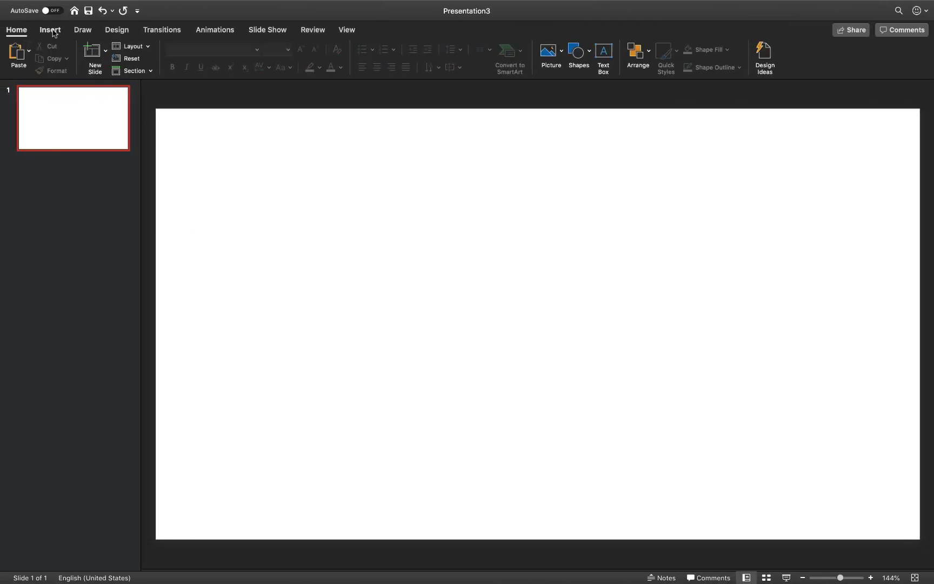
Insert waterfall.jpeg and duotone.png together onto slide 1 via Picture from File
click(52, 31)
click(107, 52)
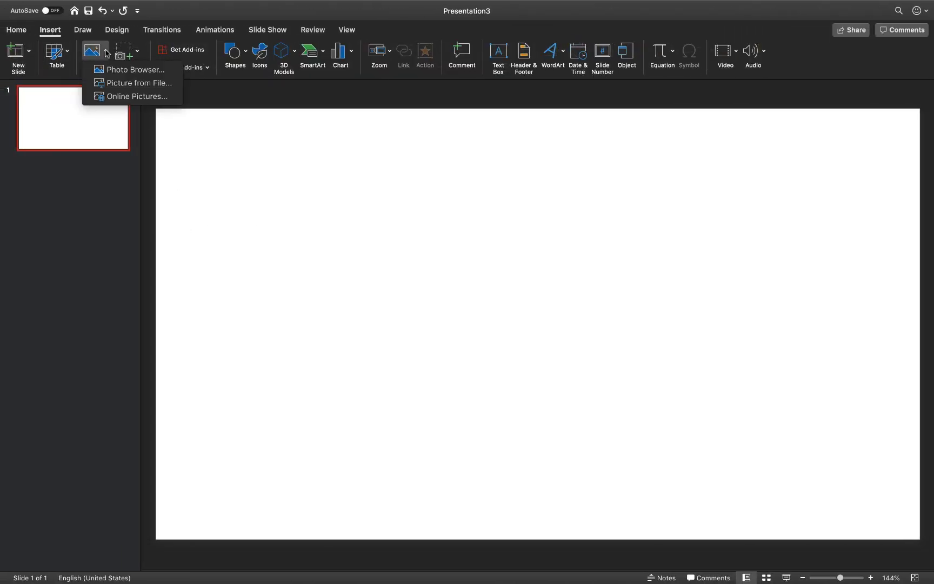
click(127, 87)
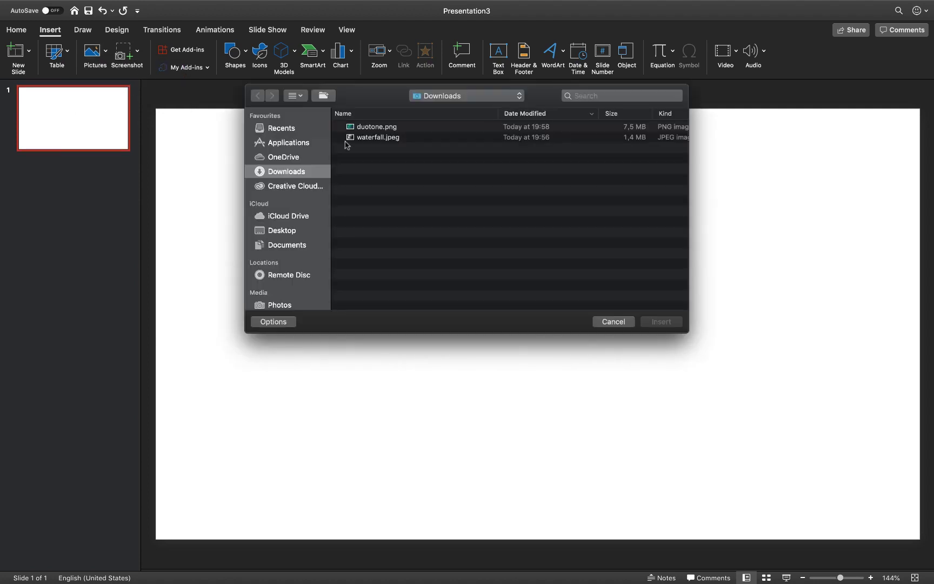
click(372, 138)
shift+click(373, 127)
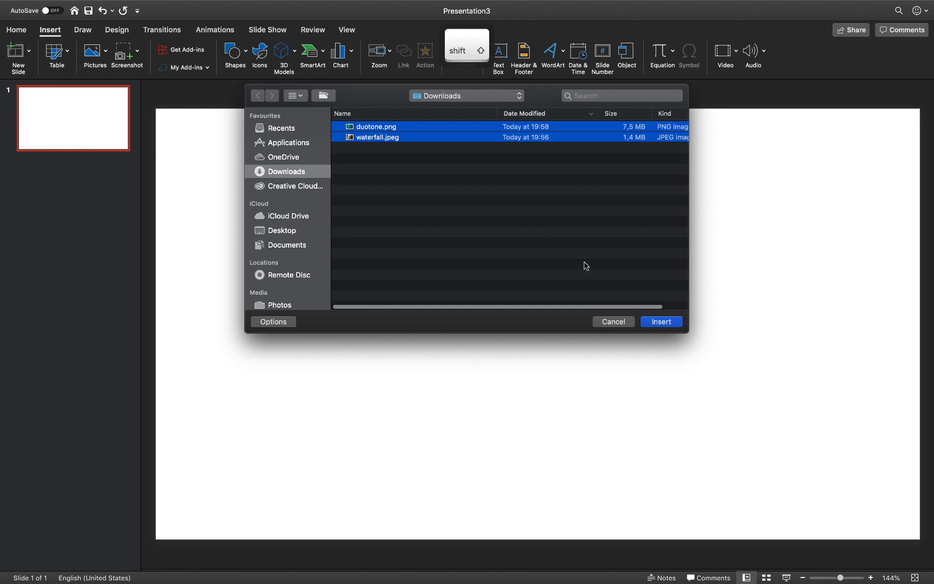
click(659, 322)
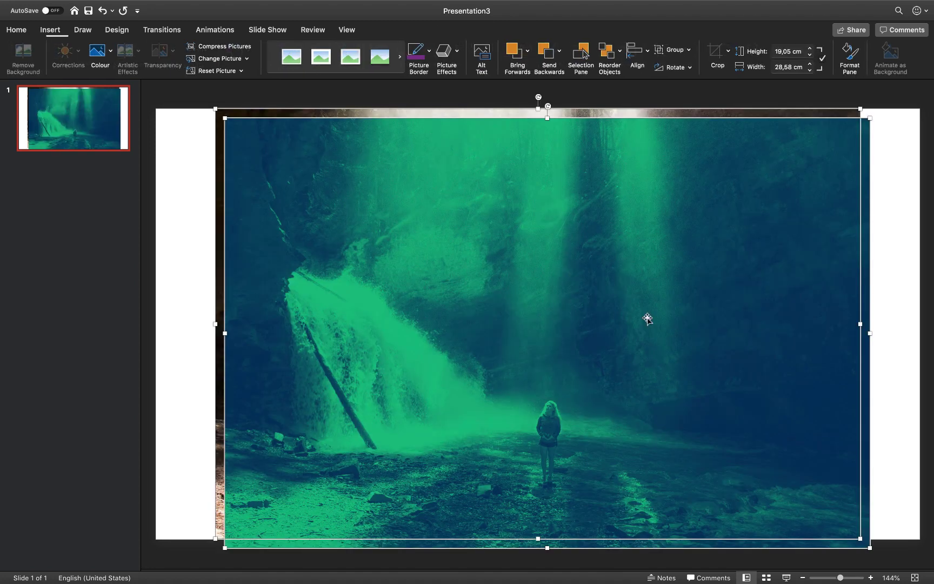
Move the duotone picture off slide 1 onto a new blank slide 2
click(181, 182)
click(344, 203)
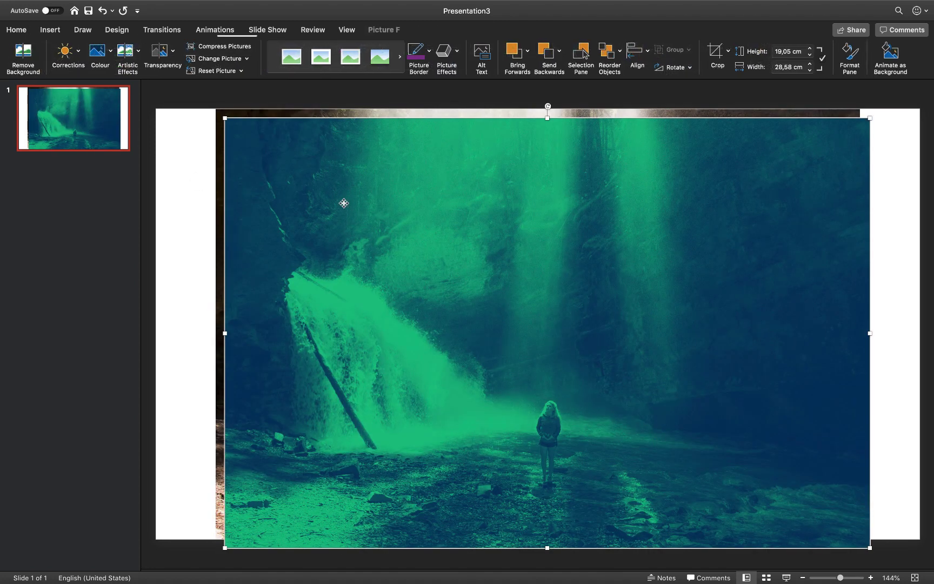
drag(344, 203, 335, 194)
click(184, 182)
click(317, 183)
key(super+x)
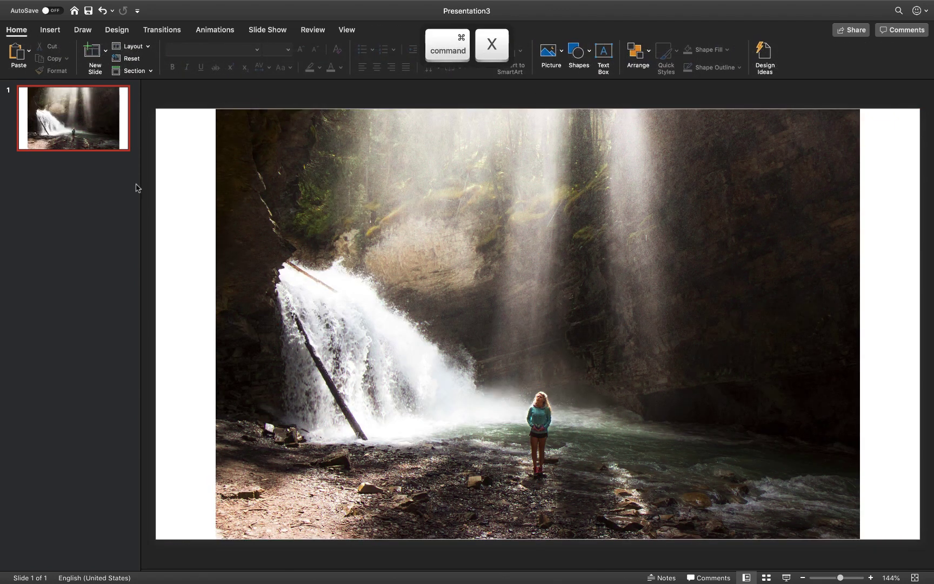
click(95, 183)
right_click(95, 183)
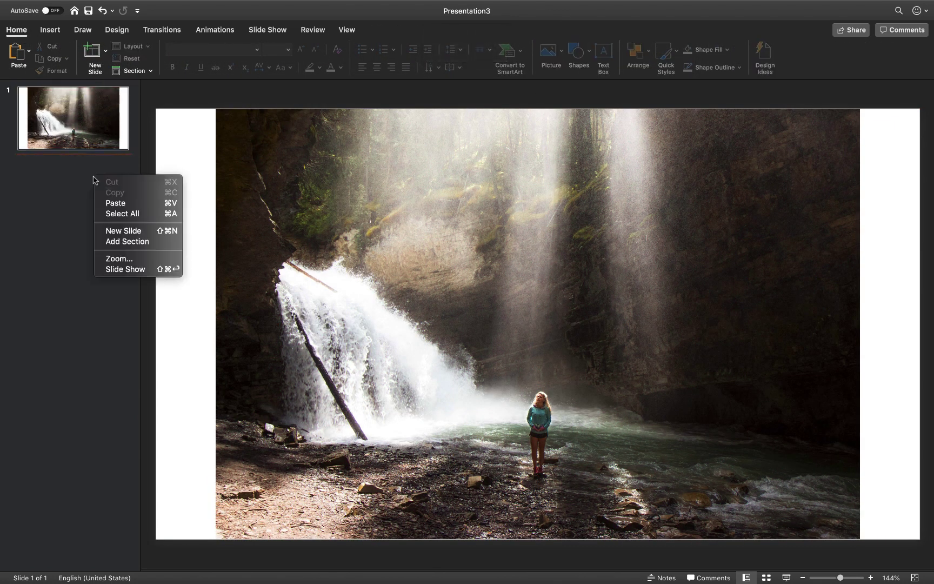
click(123, 230)
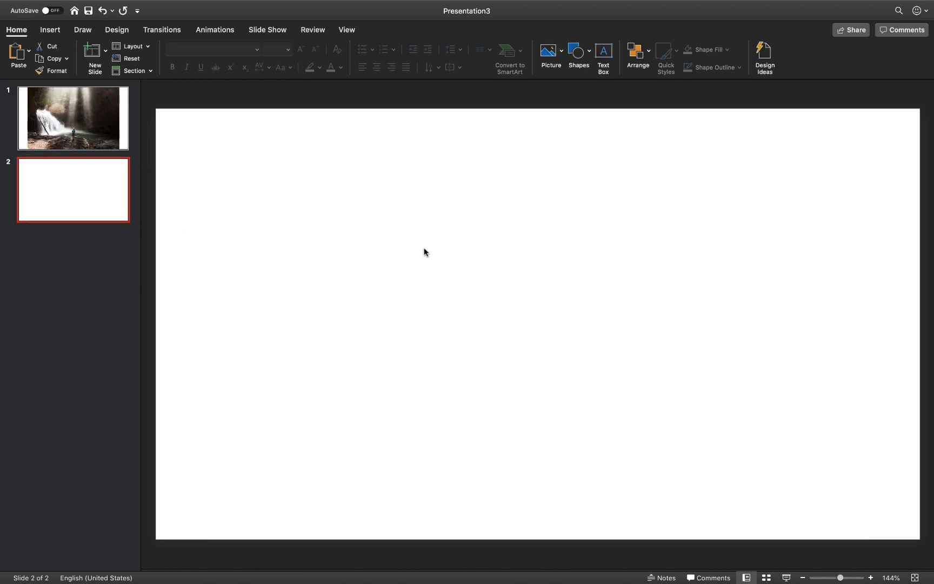
key(super+v)
click(81, 117)
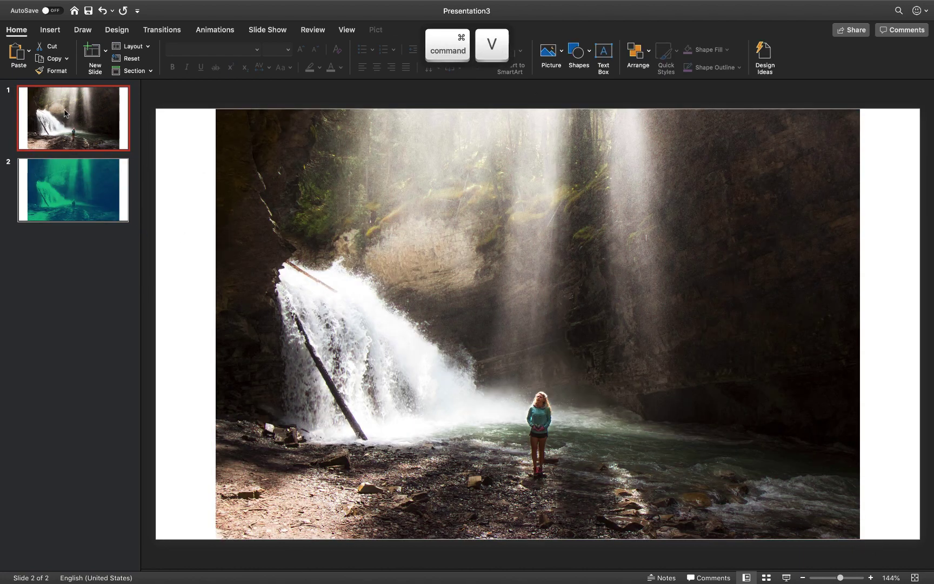
Crop slide 1's waterfall photo to 16:9 and stretch it to fill the slide
click(340, 170)
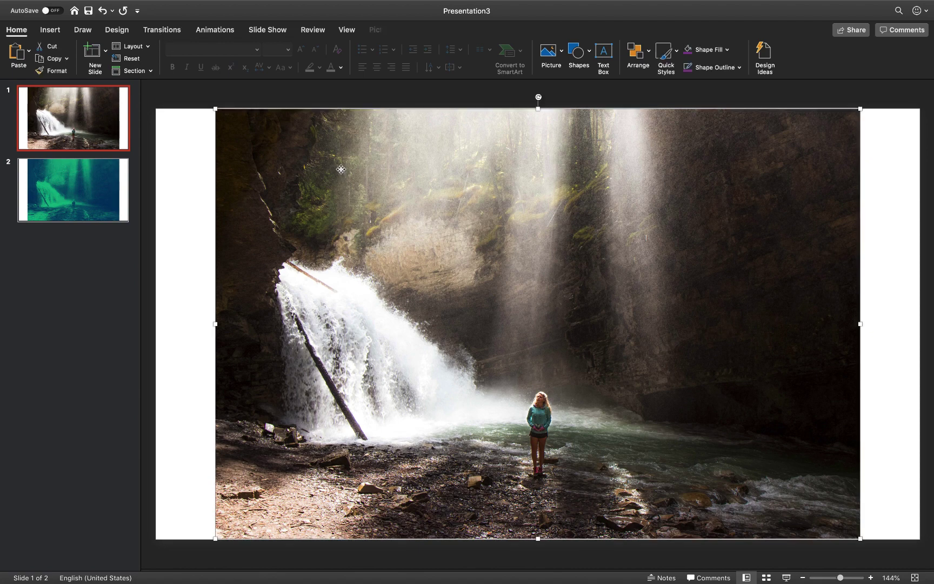
click(399, 37)
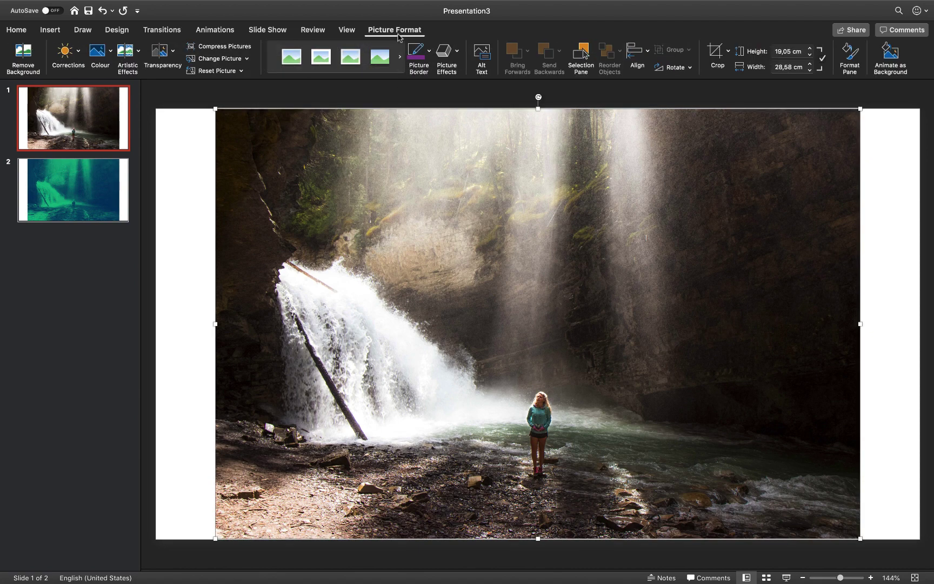
click(729, 51)
mouse_move(772, 97)
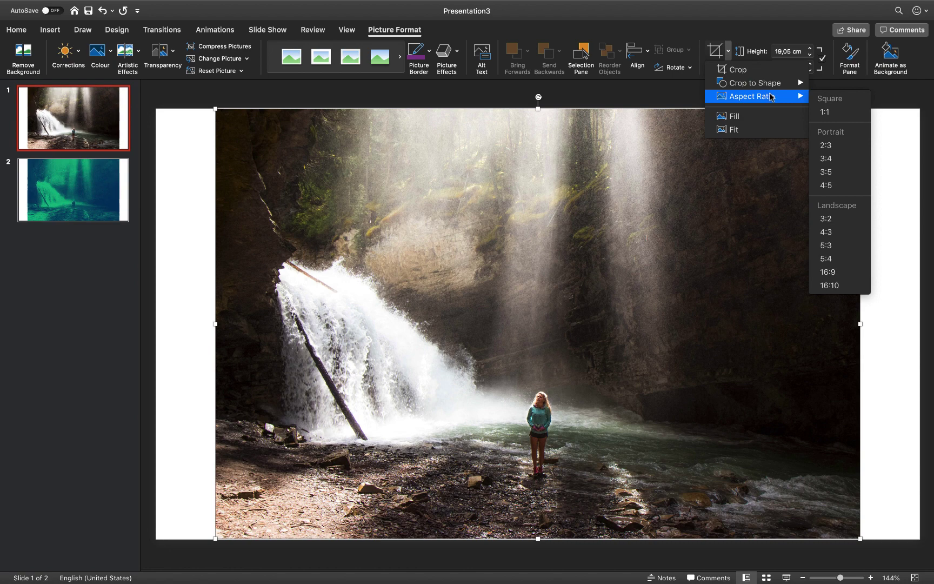
click(829, 272)
click(718, 52)
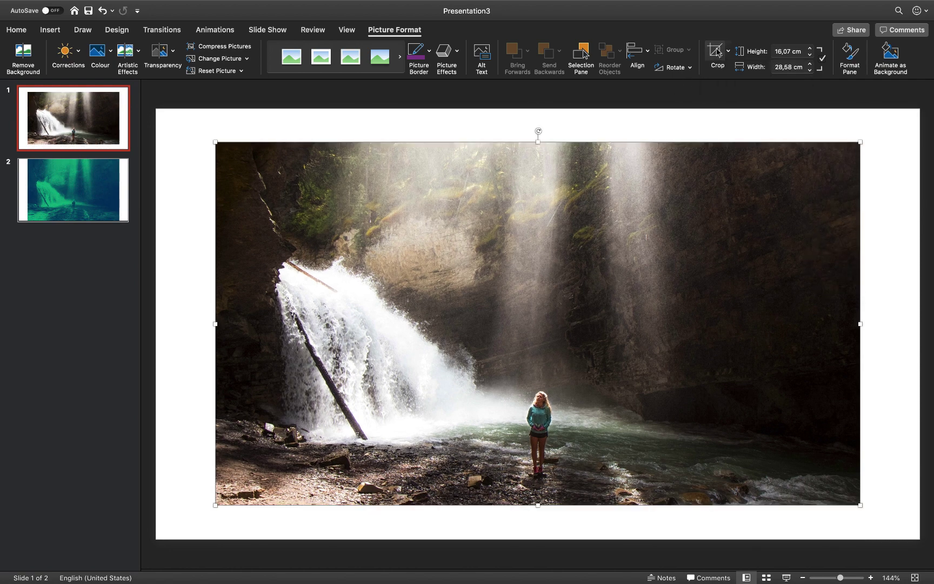
drag(265, 222, 211, 190)
drag(799, 480, 916, 540)
Crop slide 2's duotone picture to 16:9 and enlarge it to 33.87 × 19.05 cm
click(73, 188)
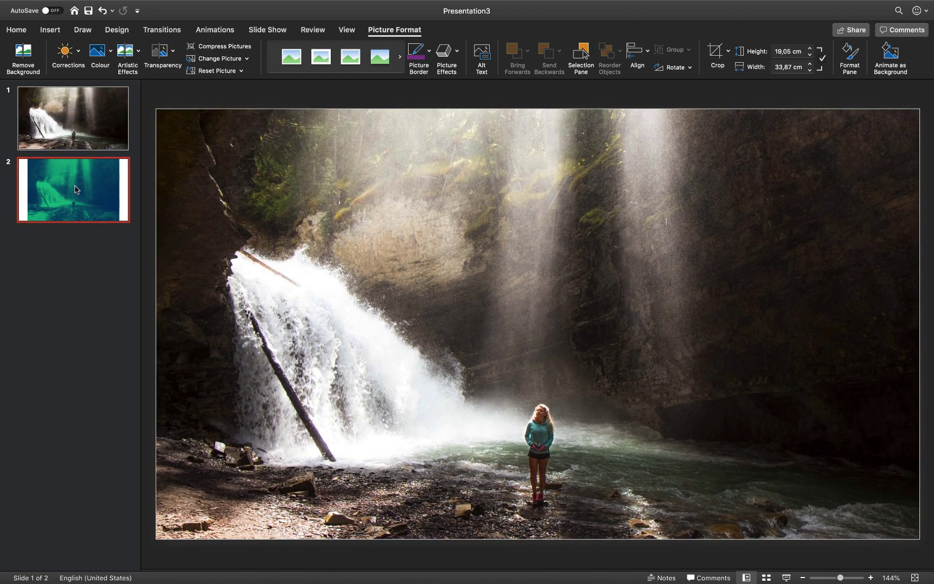
click(456, 130)
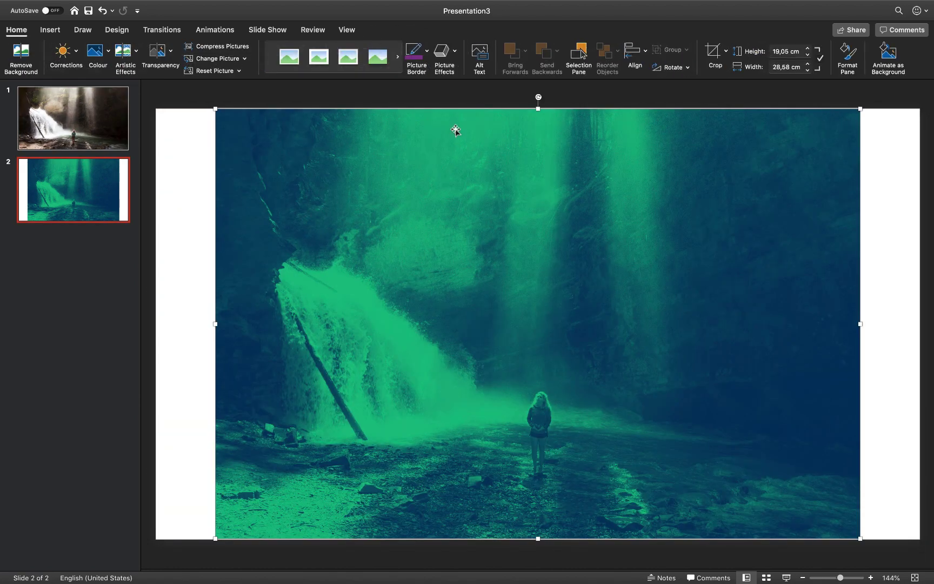
click(728, 51)
mouse_move(777, 100)
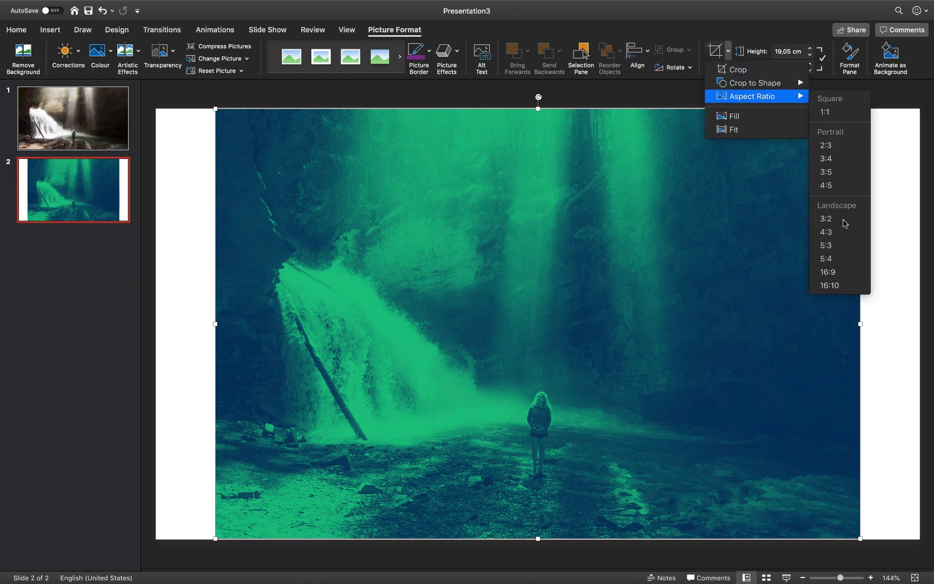
click(829, 272)
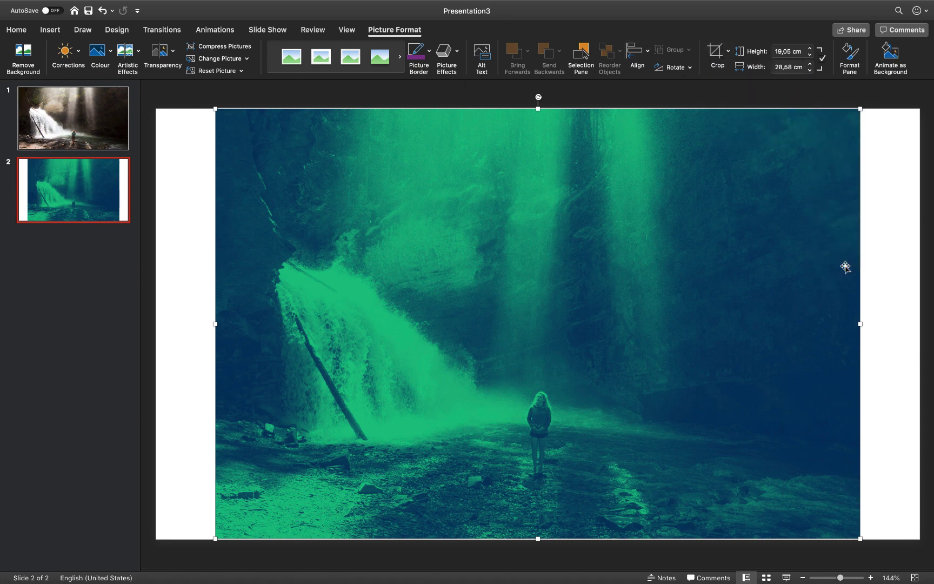
click(716, 52)
drag(279, 177, 219, 142)
drag(804, 472, 902, 537)
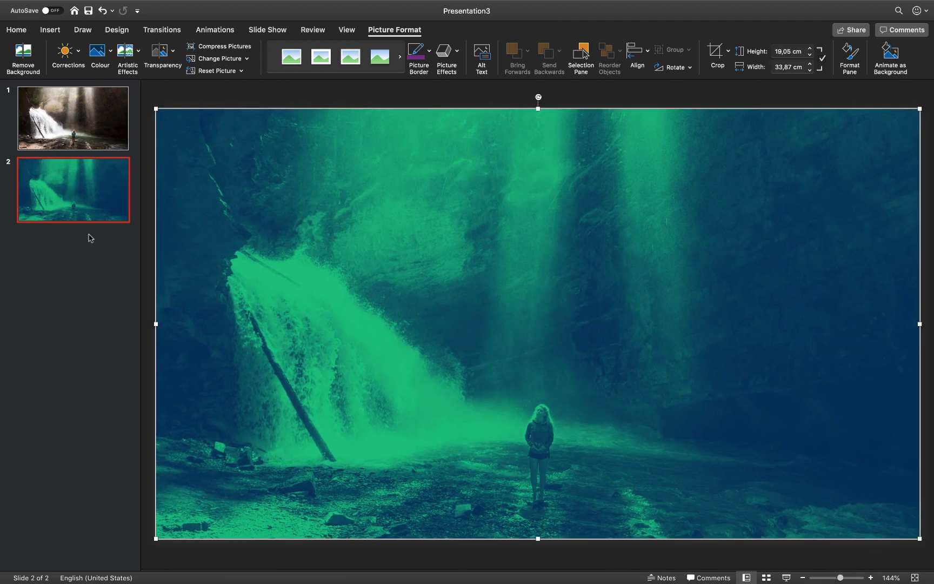
click(84, 253)
Set slide 1 waterfall photo's Picture Colour saturation to 0% in Format Picture
click(82, 137)
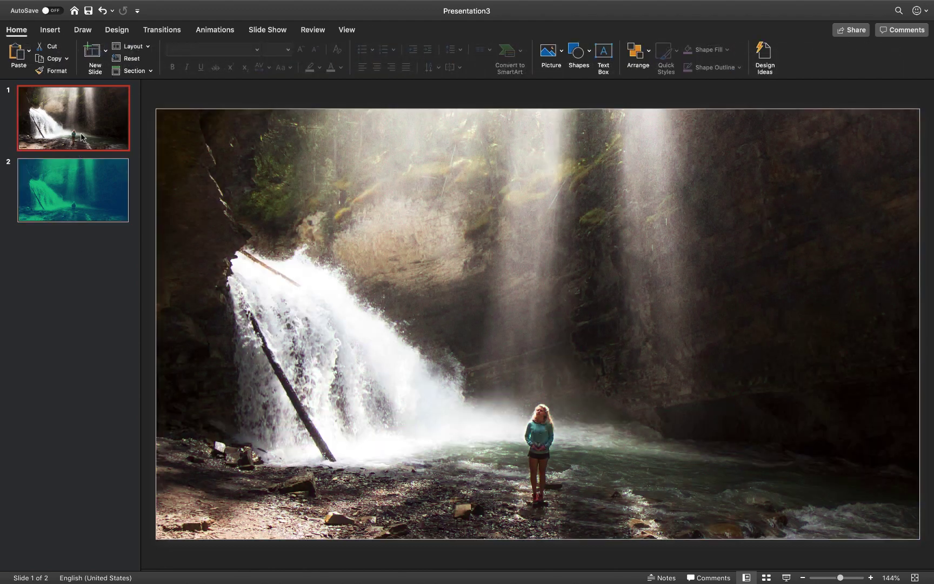
click(323, 230)
right_click(324, 228)
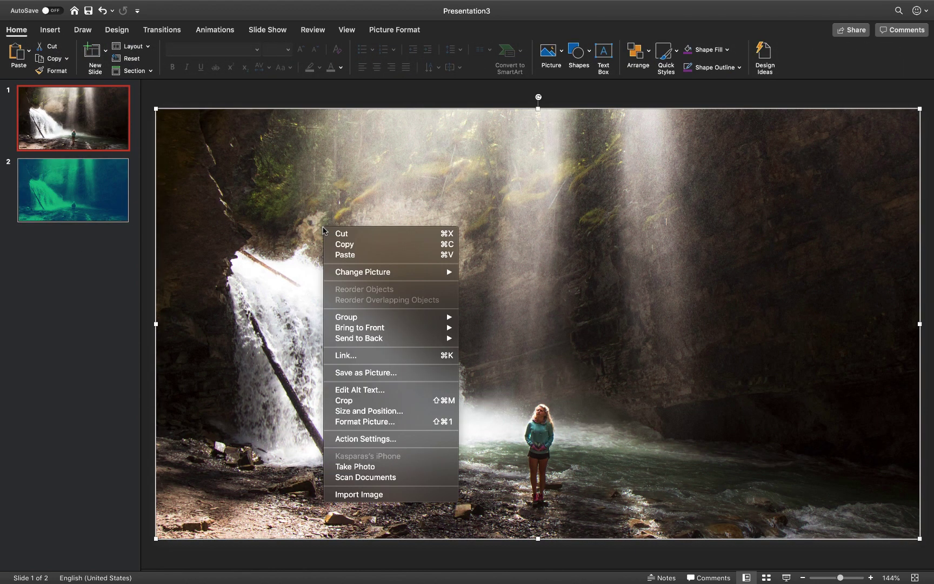
click(365, 421)
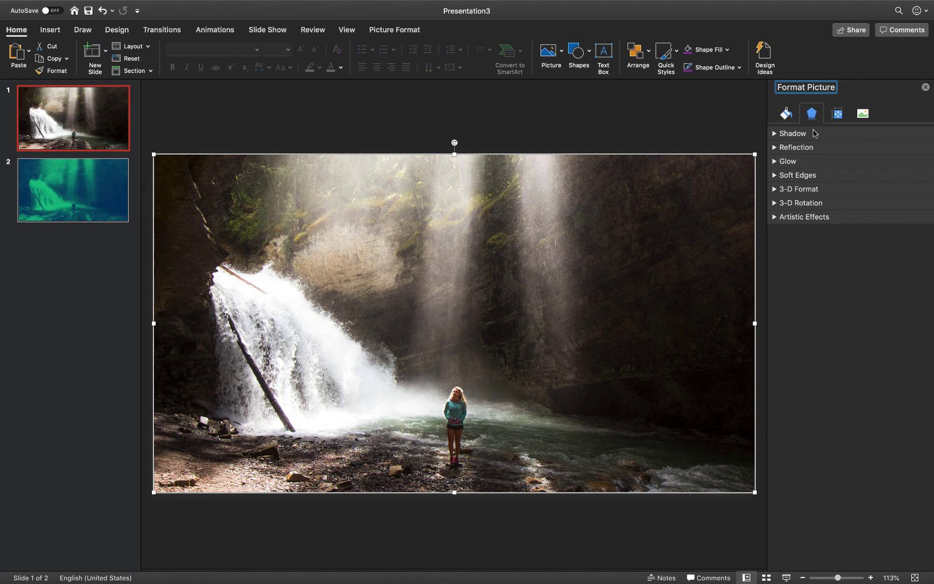
click(863, 114)
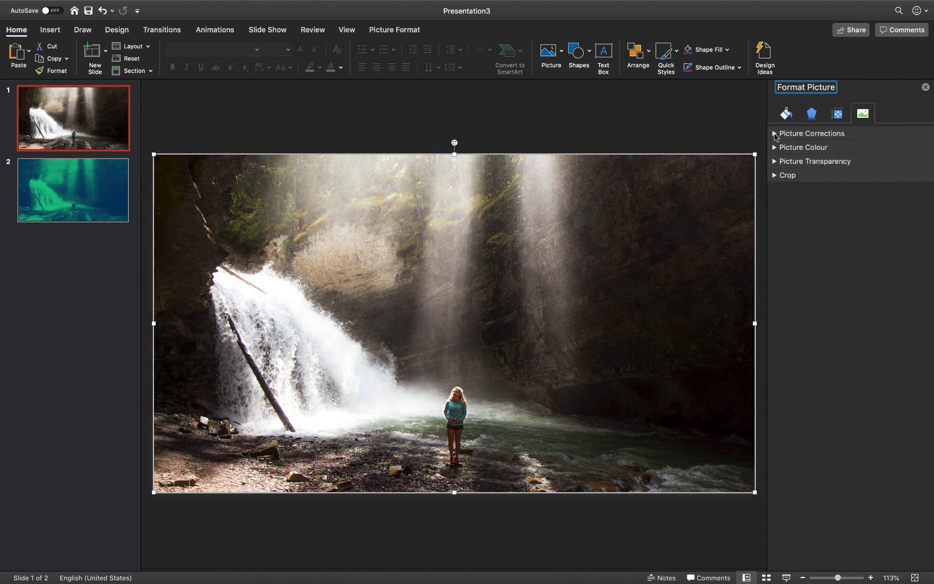
click(777, 149)
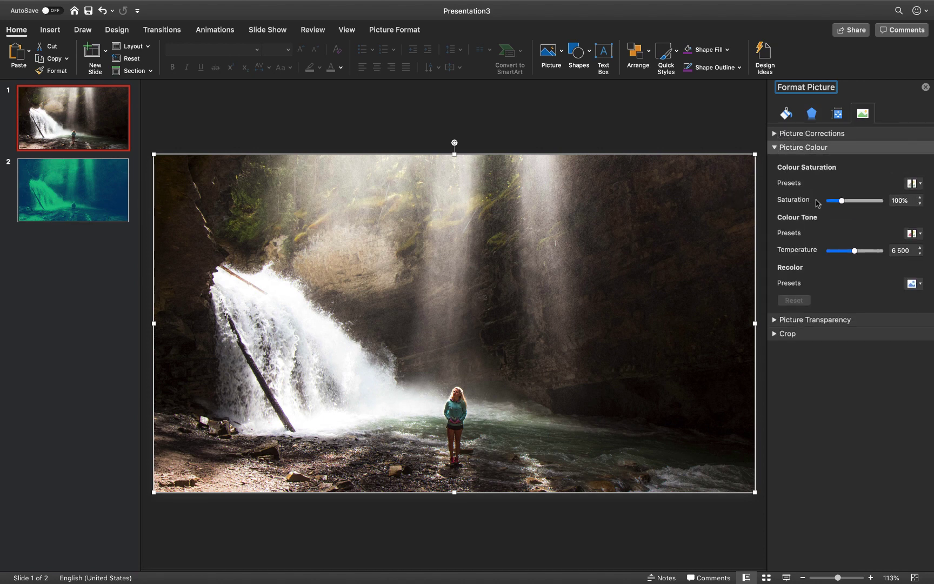
key(super+z)
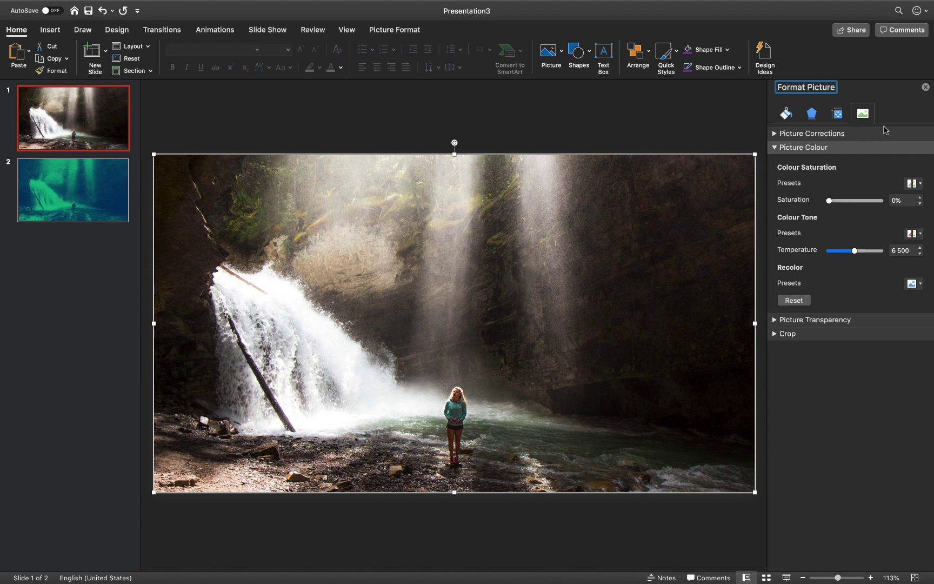
click(926, 87)
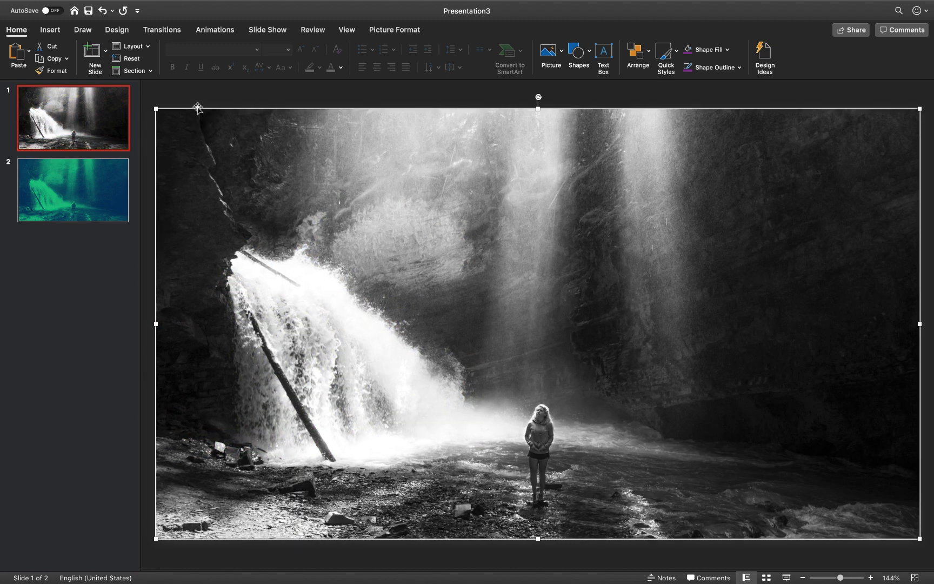
Paste a copy of the black-and-white waterfall photo onto slide 2, aligned to the slide edges
key(super+c)
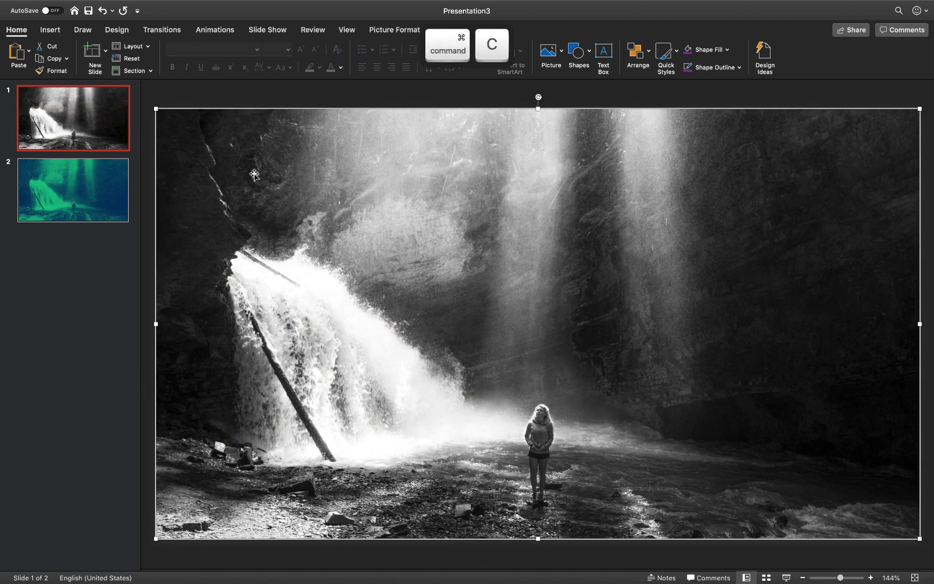
click(73, 189)
key(super+v)
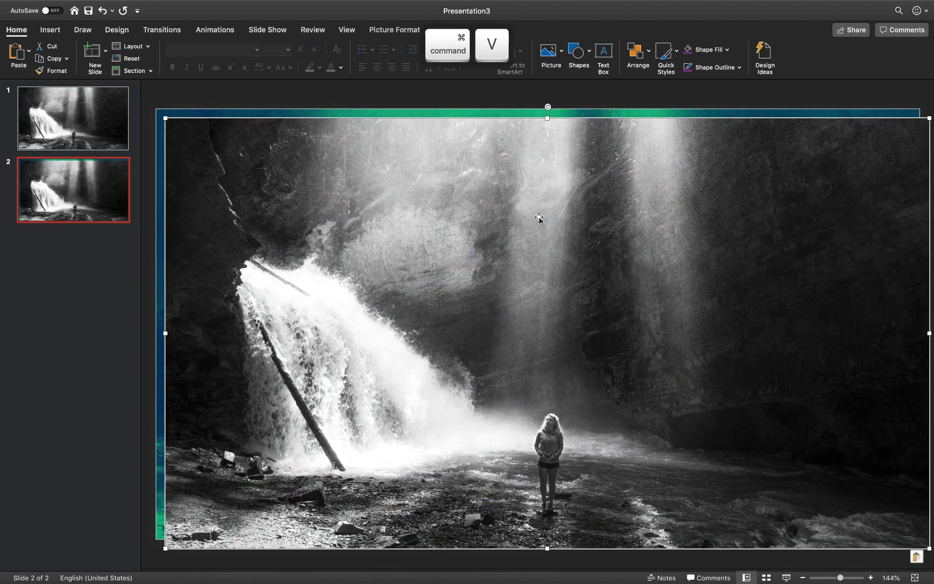
drag(428, 195, 419, 187)
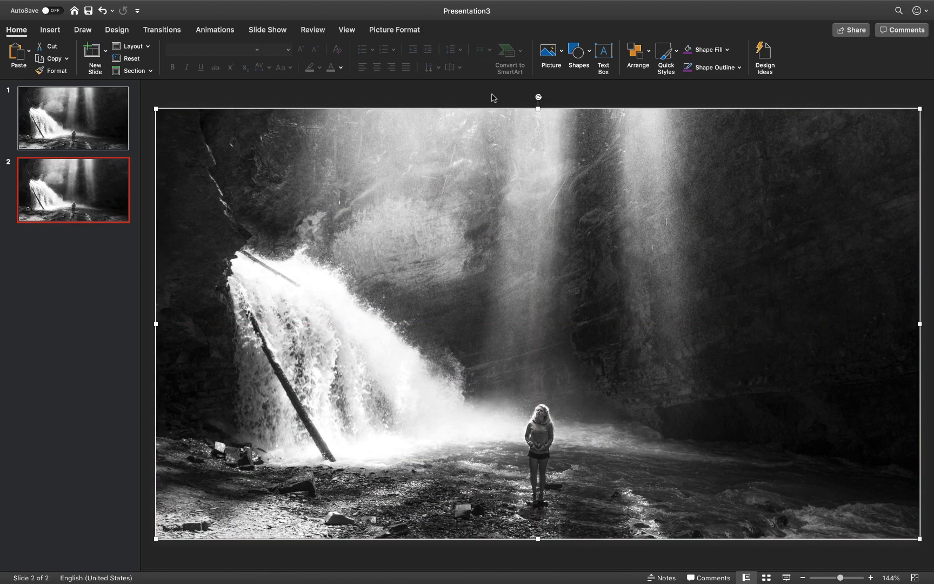
Send the black-and-white photo to the back, behind the green duotone photo
click(637, 54)
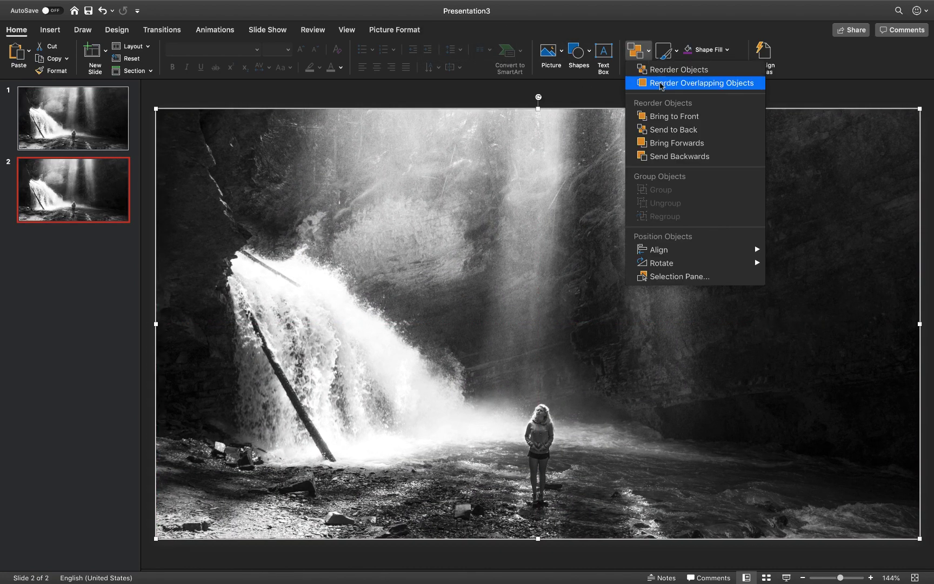
click(683, 129)
click(37, 269)
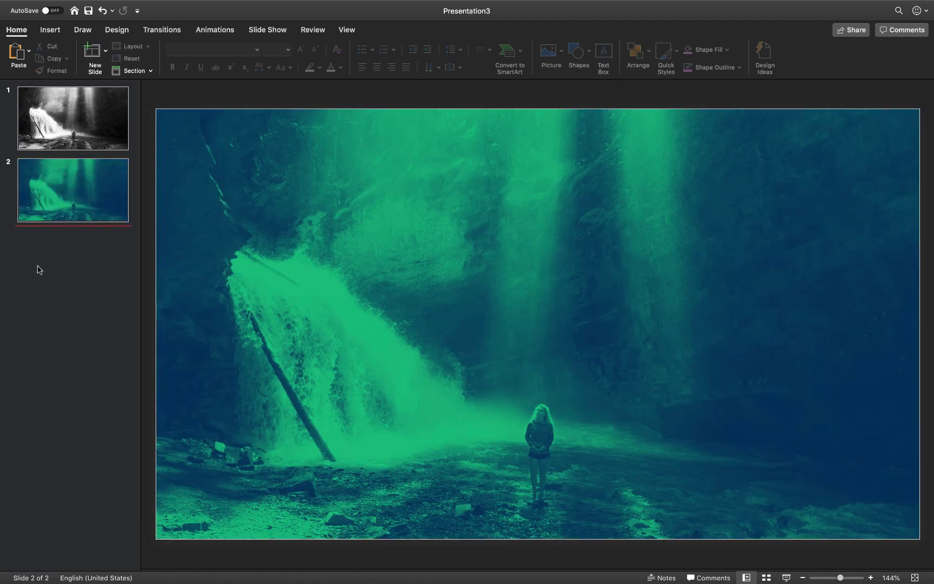
click(316, 245)
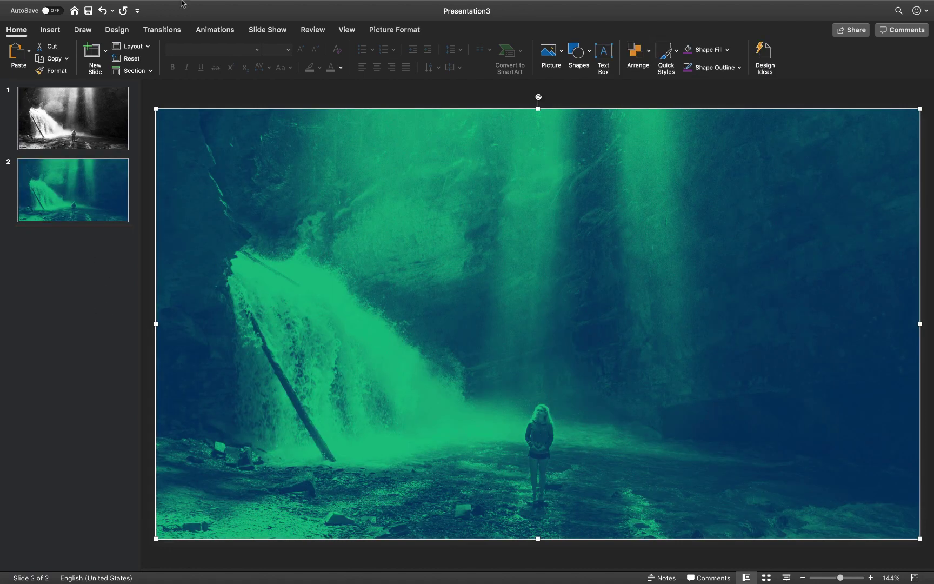
click(108, 277)
Draw a large perfect circle with the Oval shape on slide 2
click(52, 30)
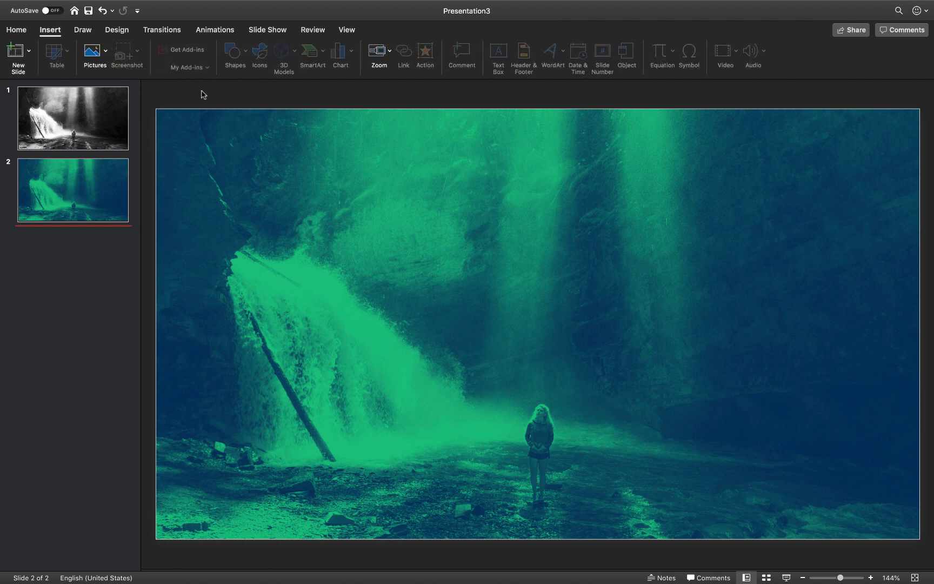
click(90, 199)
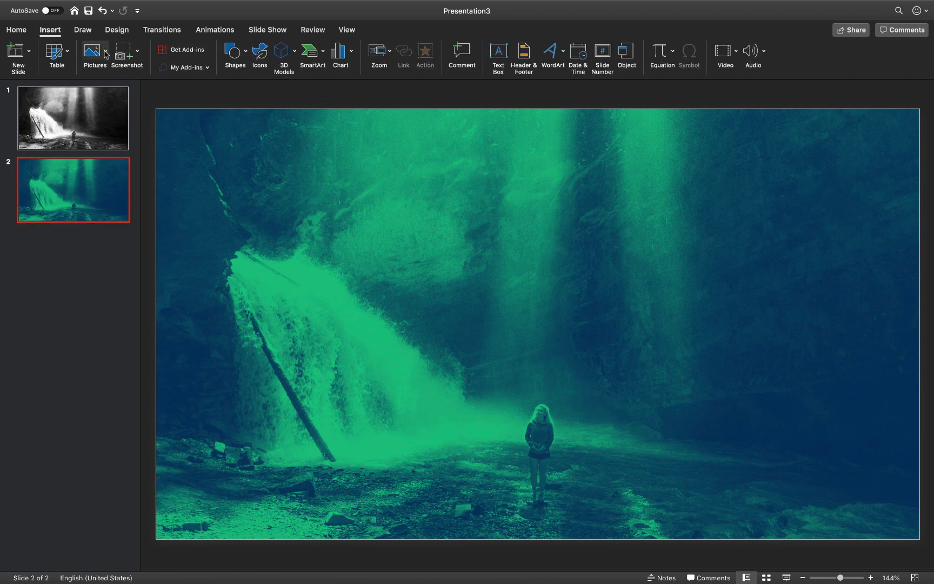
click(245, 55)
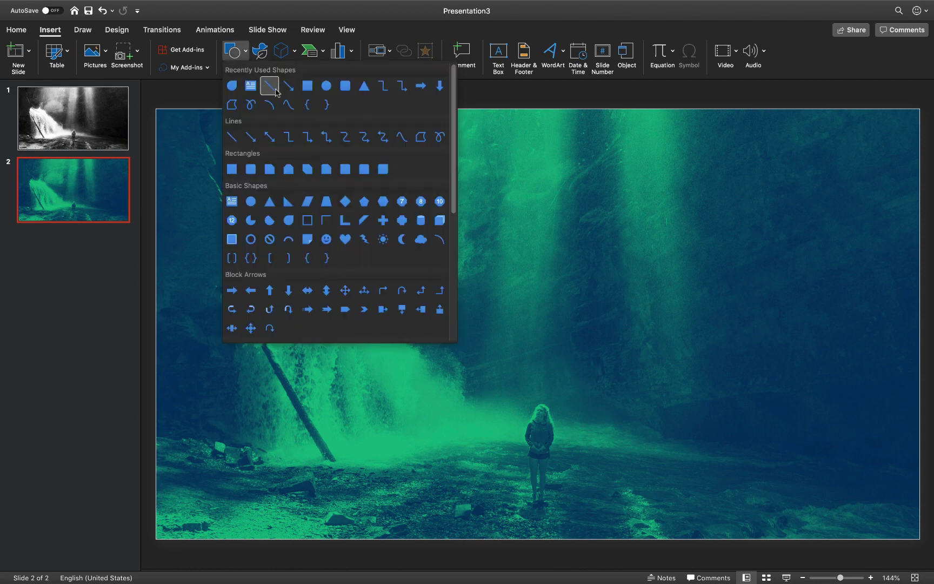
click(345, 86)
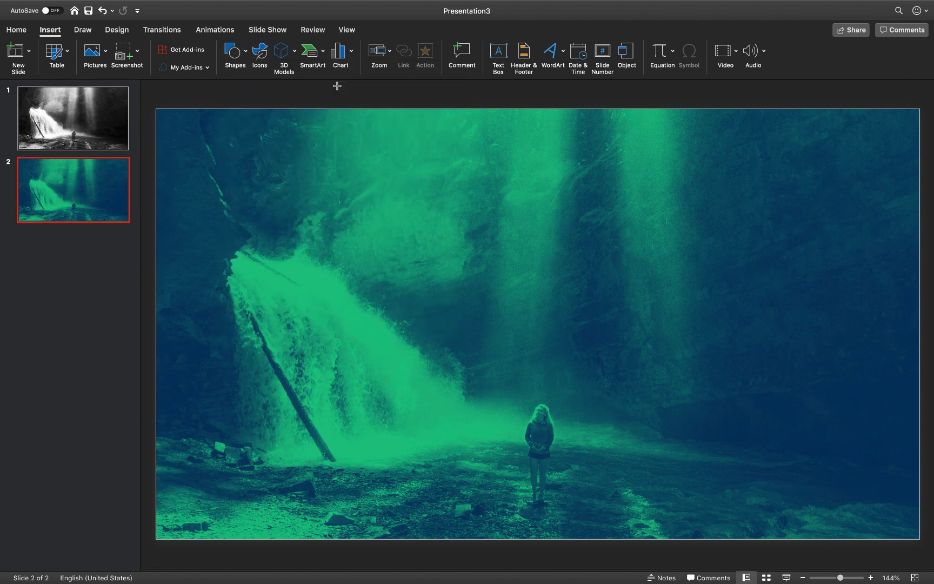
click(246, 54)
mouse_move(504, 231)
mouse_down()
mouse_move(621, 348)
mouse_move(781, 473)
mouse_up()
drag(641, 376, 603, 363)
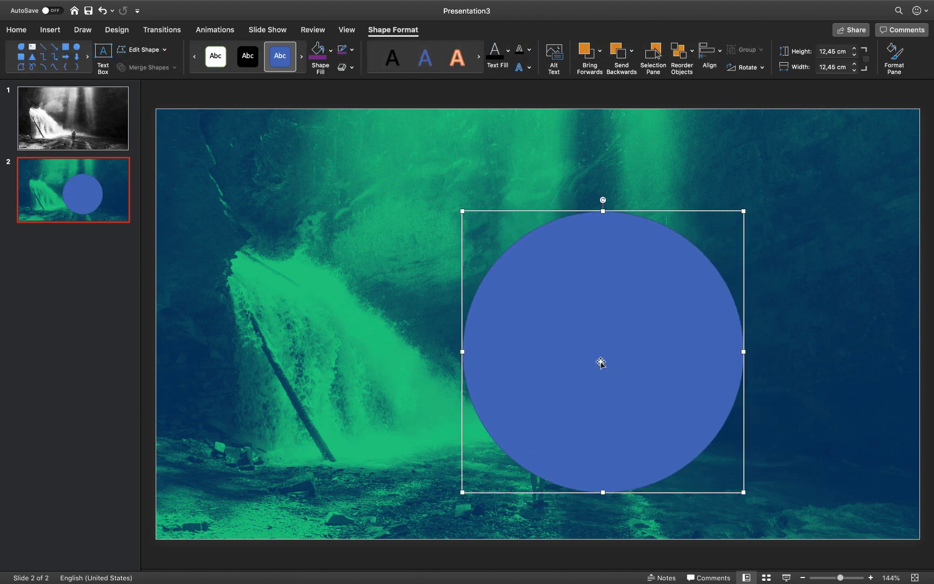
Set the circle's fill transparency to 21% in Format Shape
right_click(603, 363)
click(651, 498)
click(775, 156)
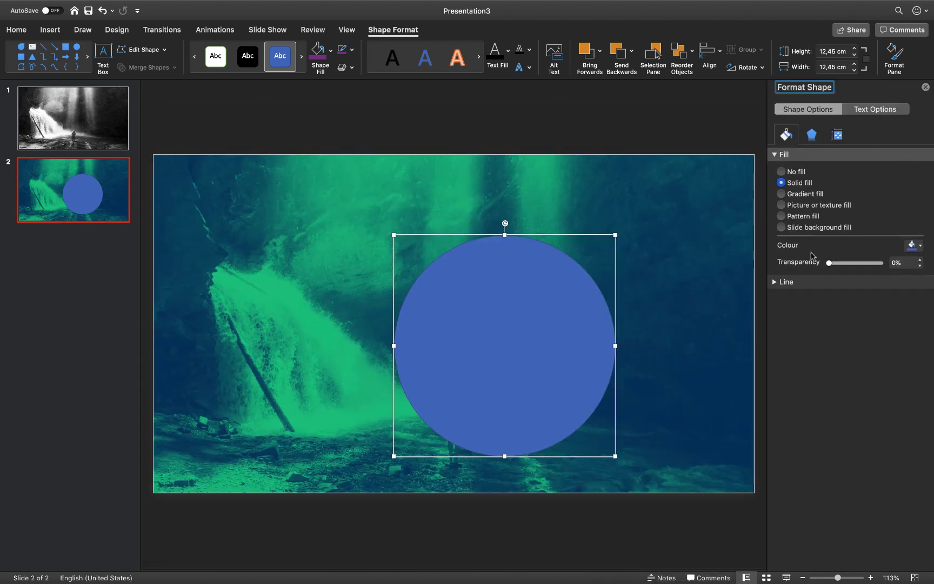
drag(830, 264, 850, 265)
click(926, 88)
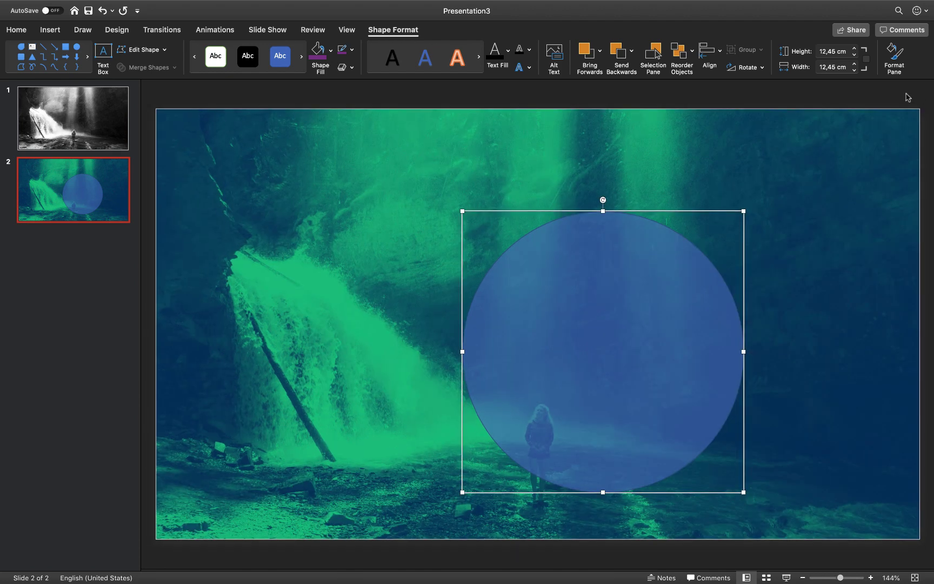
Set the circle as the default shape and move it left over the woman
right_click(599, 340)
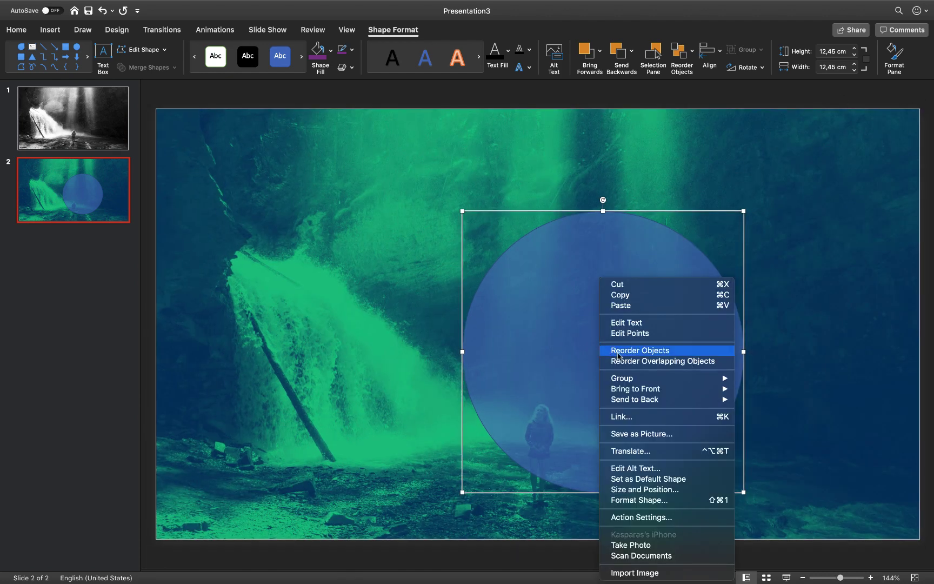
click(655, 480)
drag(599, 346, 567, 347)
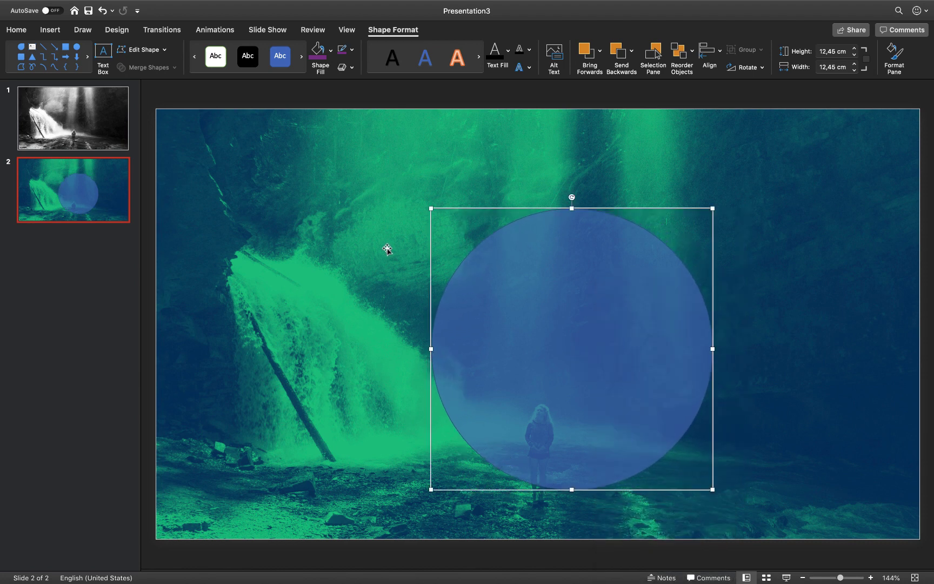
click(359, 216)
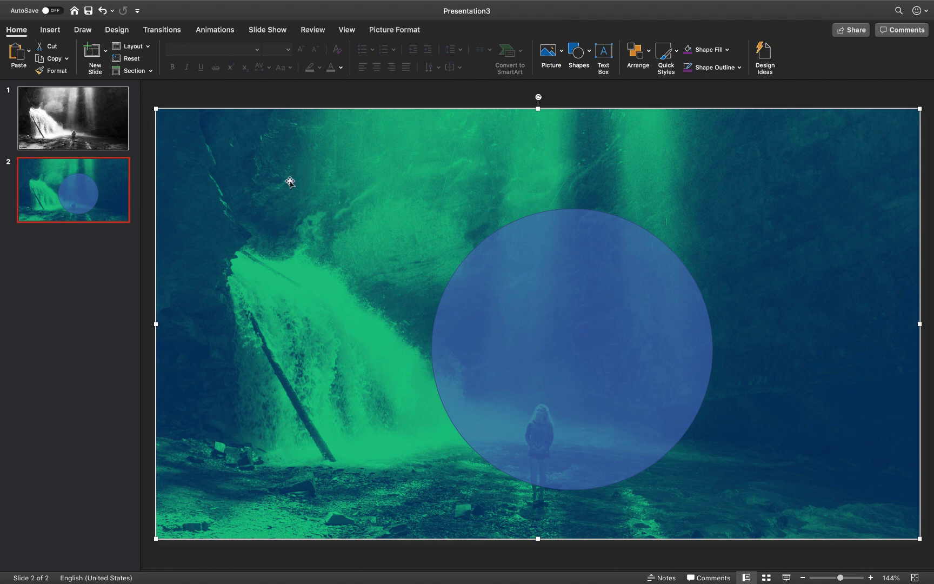
Intersect the green duotone photo with the circle using Merge Shapes
shift+click(516, 287)
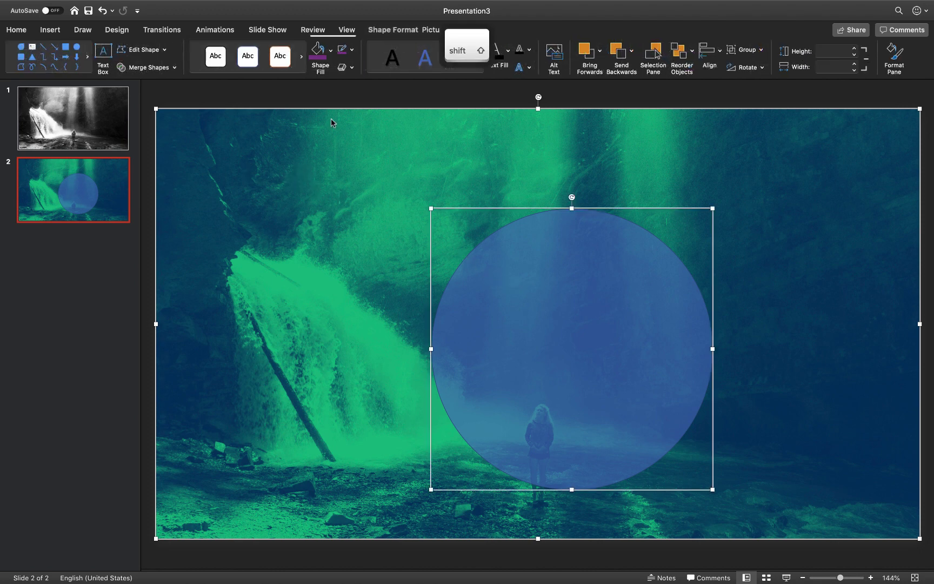
click(146, 67)
click(160, 124)
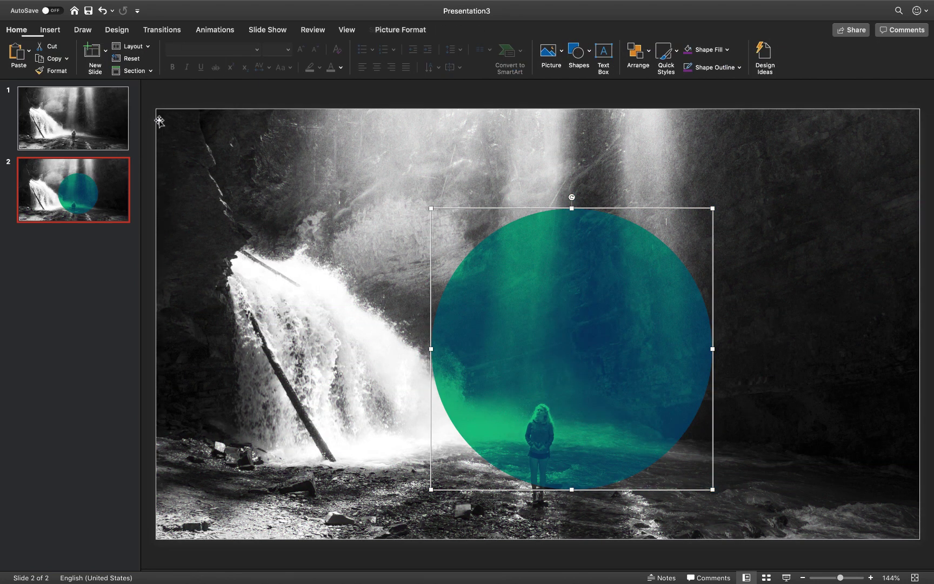
click(150, 121)
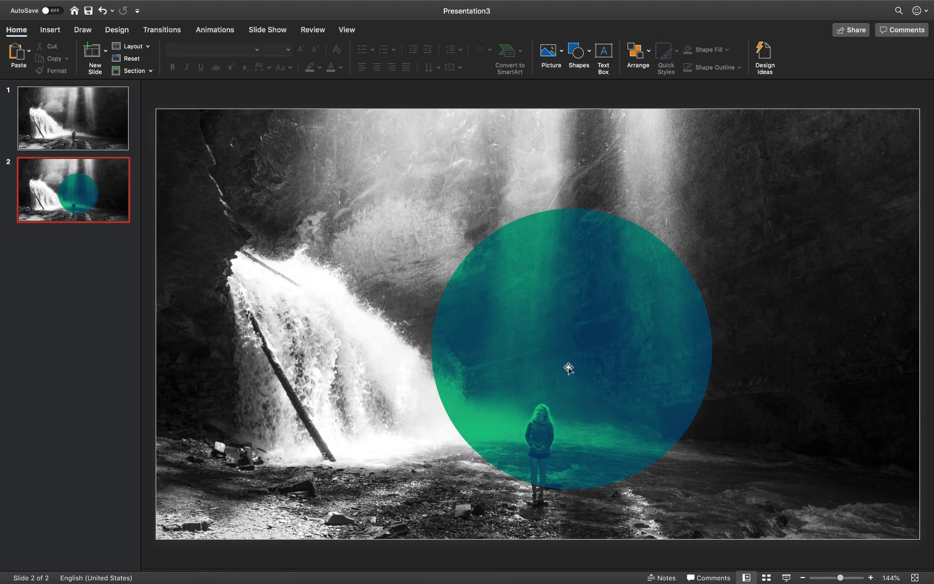
Duplicate the duotone circle picture with Cmd+D
click(587, 336)
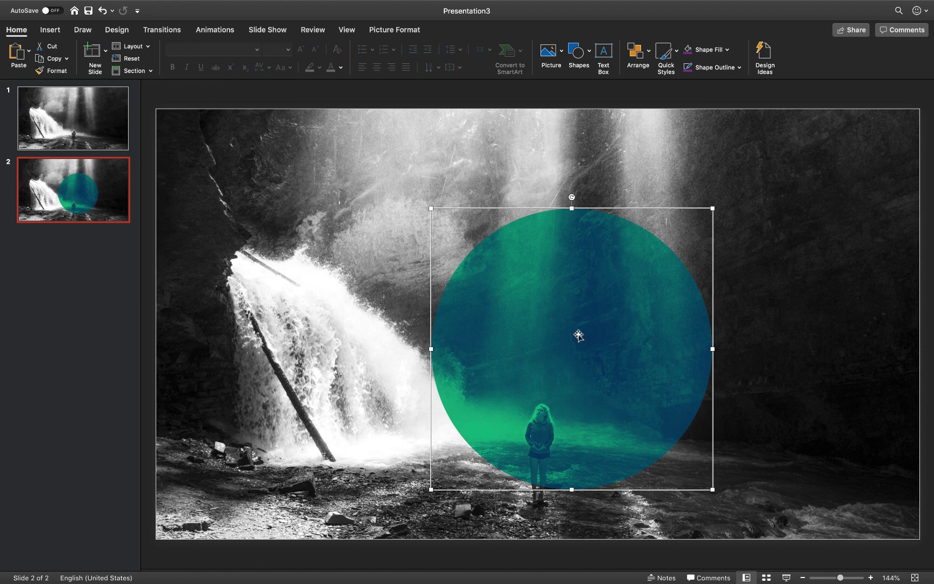
key(super+d)
drag(557, 324, 586, 342)
Align the two duotone circles by their left and top edges
shift+click(457, 301)
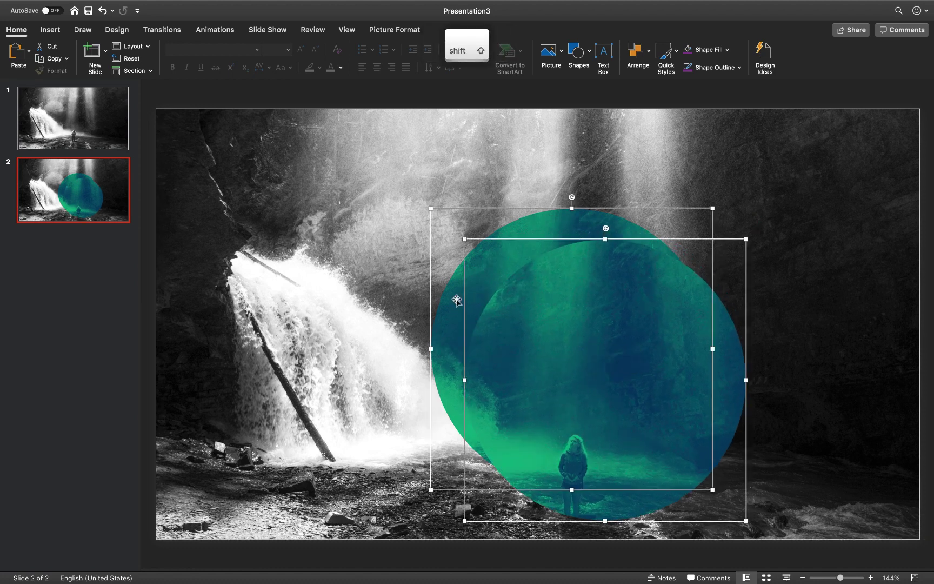
click(384, 30)
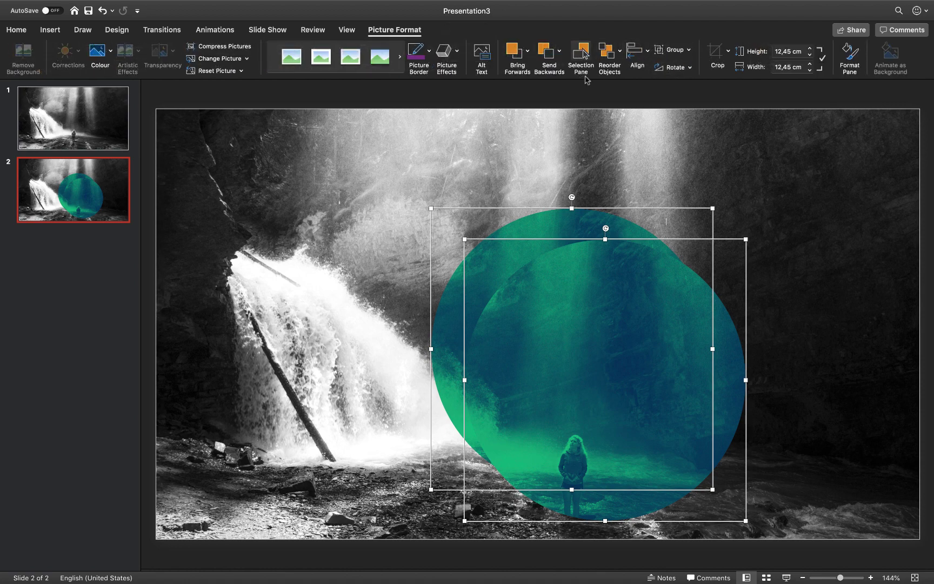
click(647, 52)
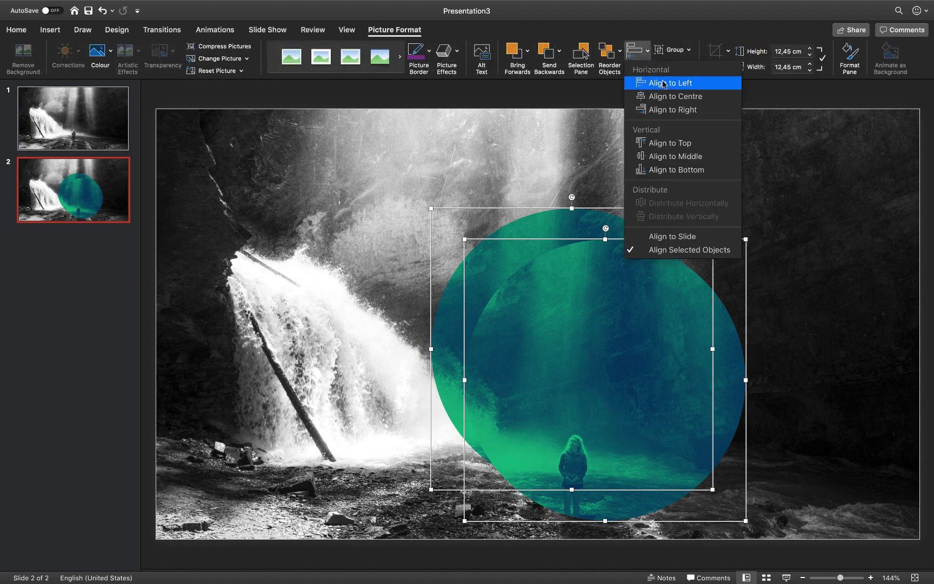
click(664, 84)
click(647, 54)
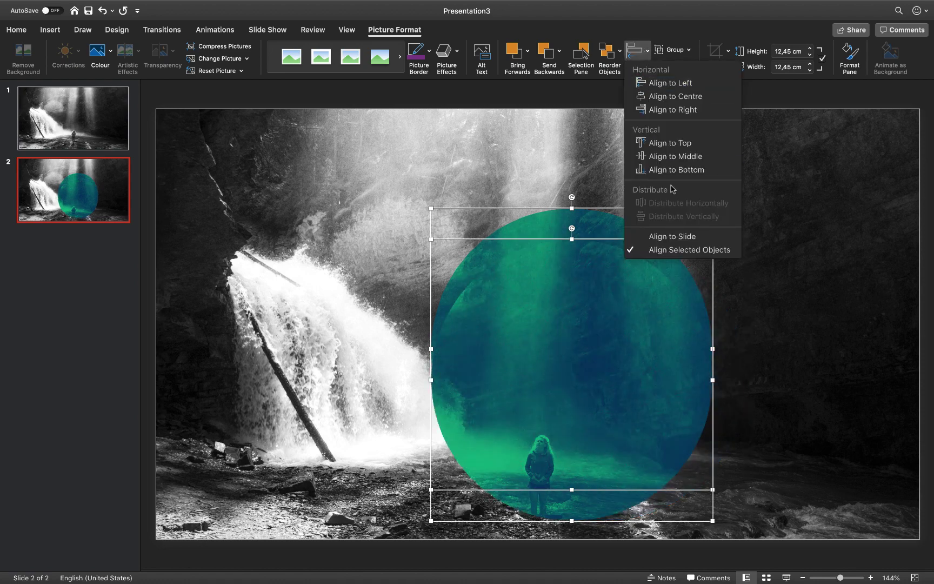
click(670, 144)
click(176, 98)
click(584, 314)
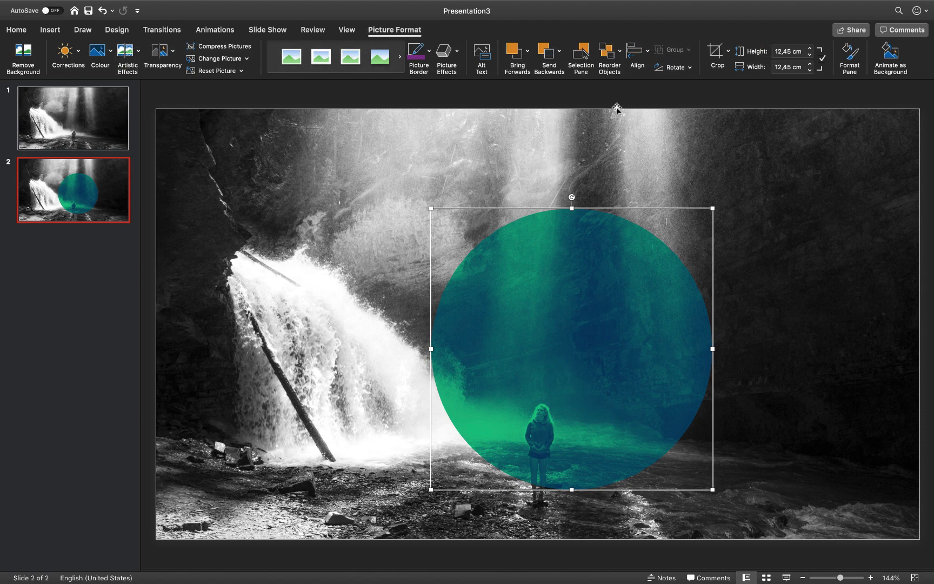
Crop the top circle down to 6,02 cm and move it over the waterfall
click(717, 53)
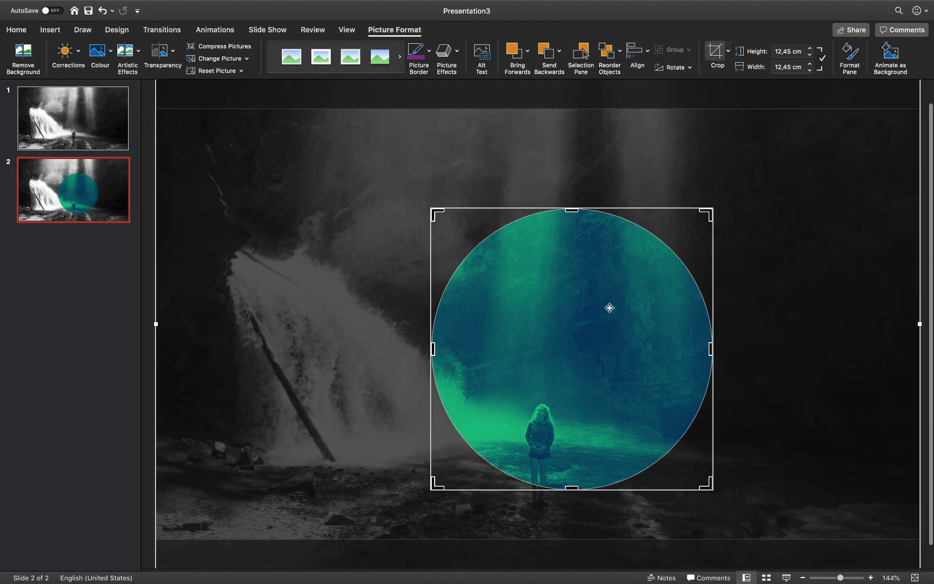
drag(677, 209, 360, 239)
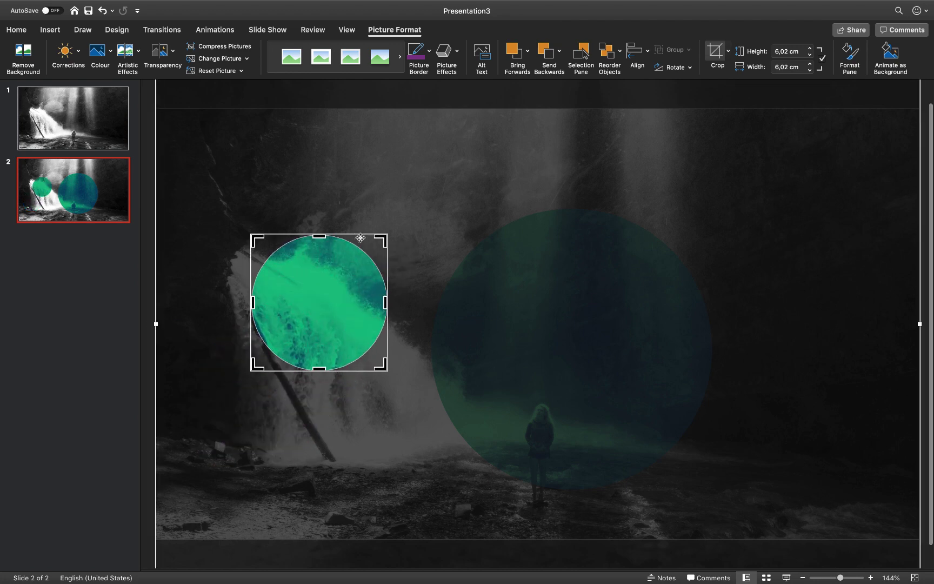
click(717, 52)
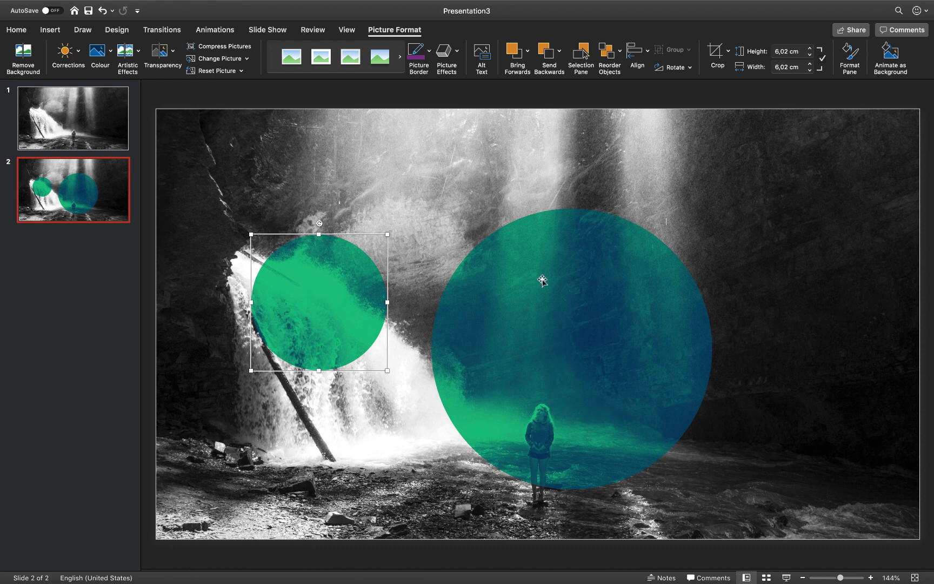
click(898, 560)
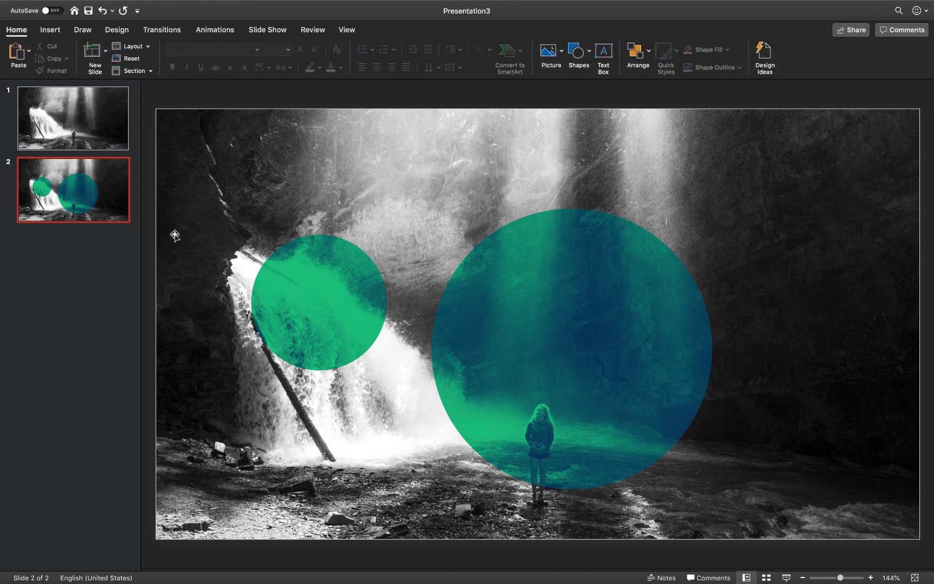
Delete the original black-and-white first slide
click(94, 125)
key(Delete)
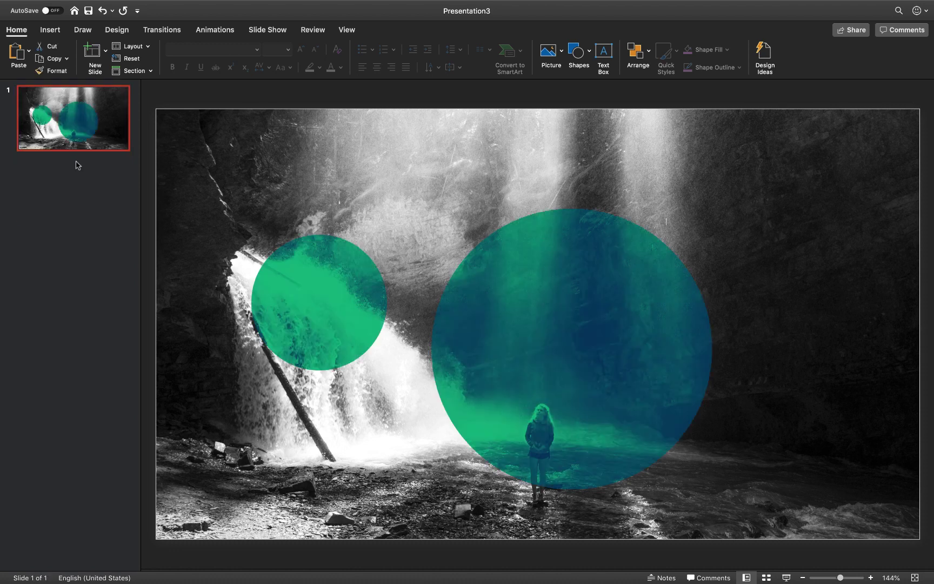
click(80, 216)
Duplicate the two-circle waterfall slide with Duplicate Slide
click(102, 135)
right_click(107, 125)
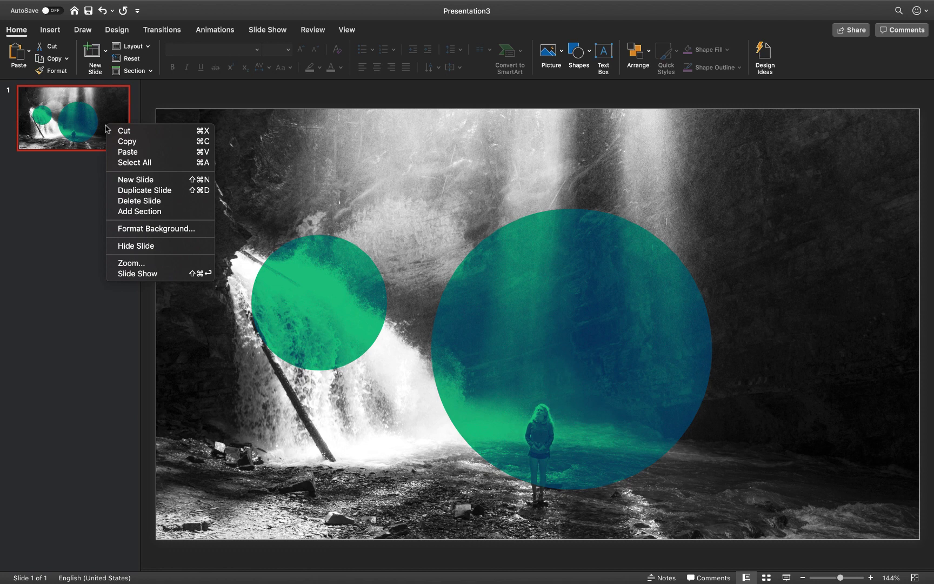
click(131, 192)
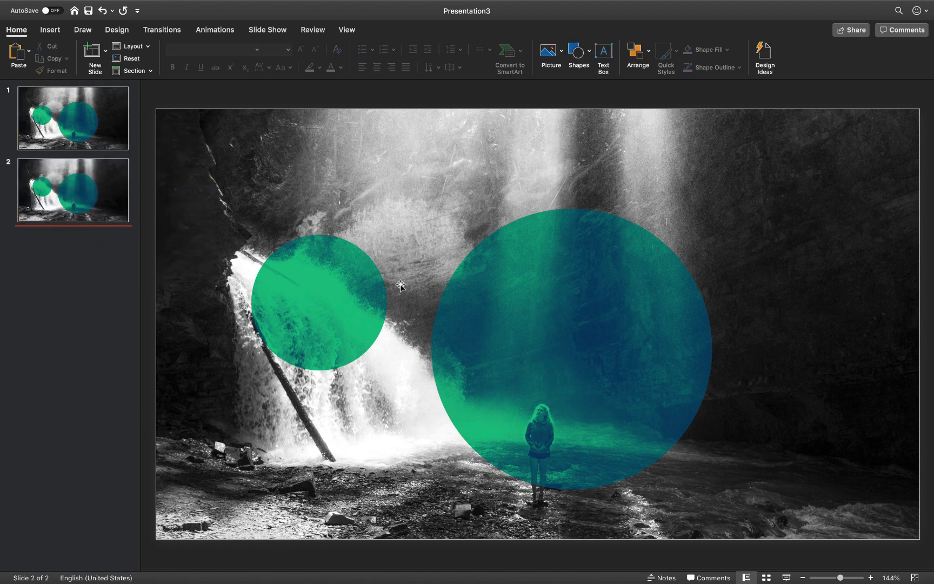
click(570, 307)
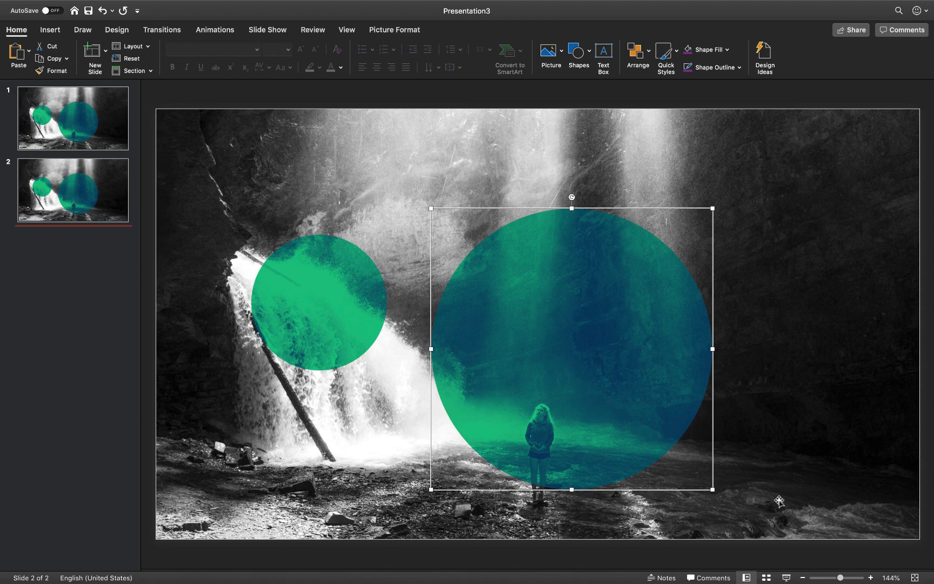
Crop-enlarge the large circle to 28,86 cm, past the slide's right edge
drag(841, 579, 830, 578)
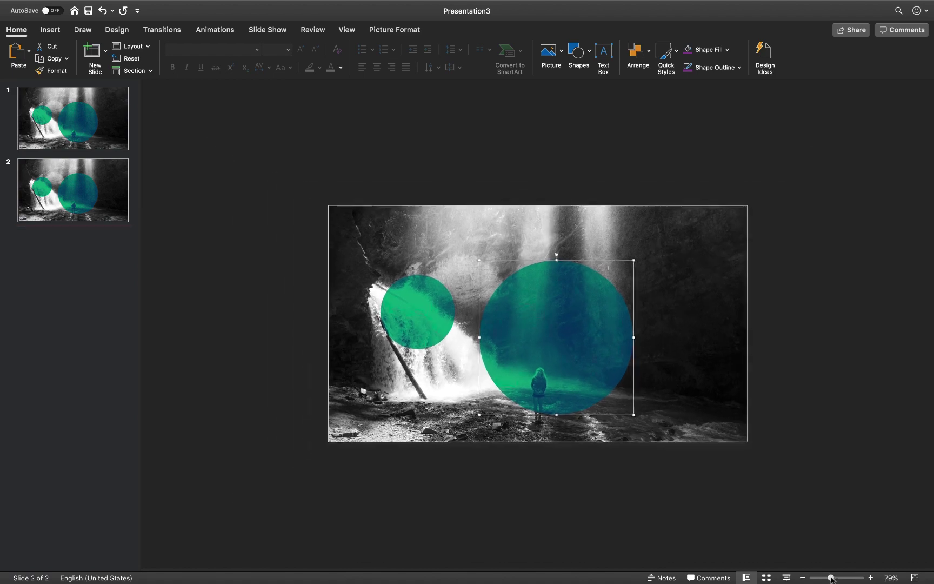
click(751, 357)
click(591, 321)
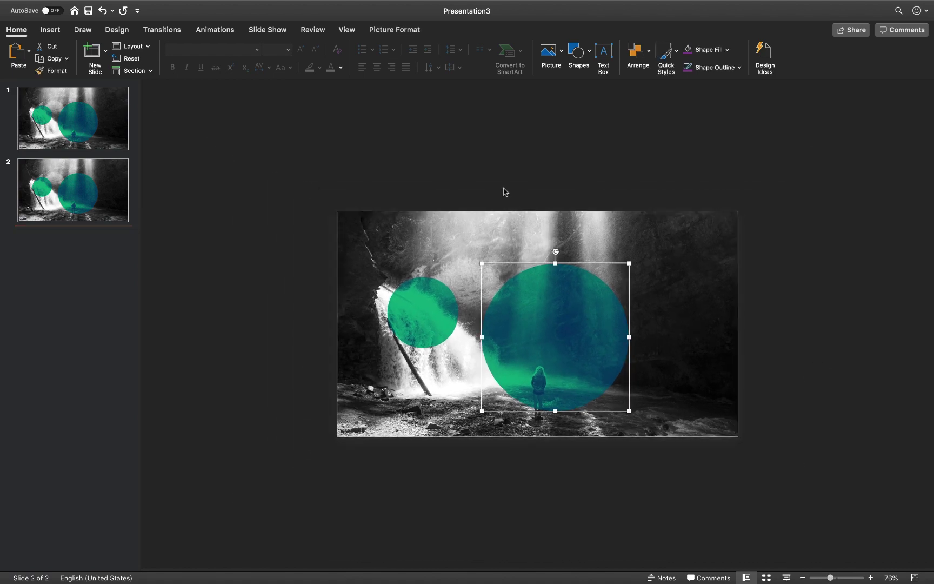
click(392, 30)
click(716, 52)
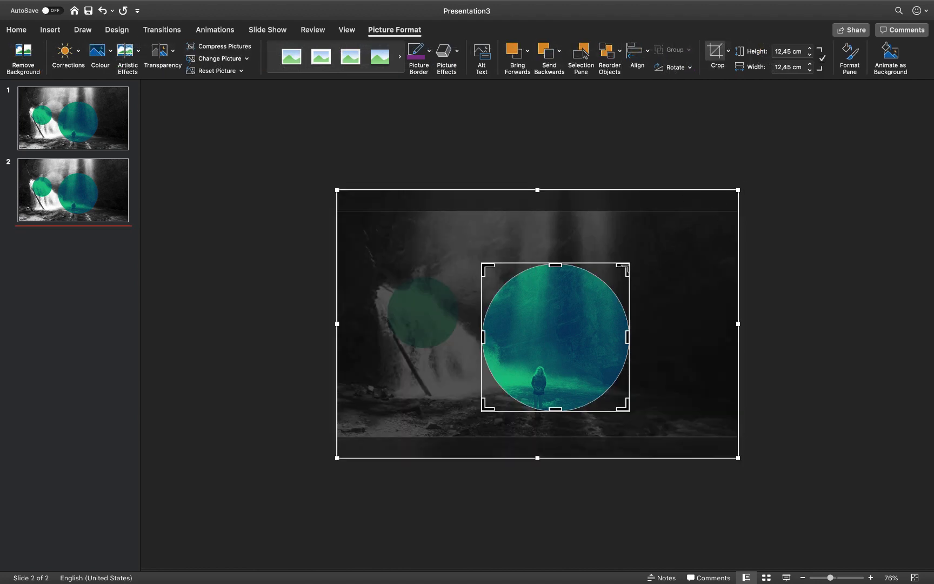
drag(628, 264, 811, 265)
click(706, 53)
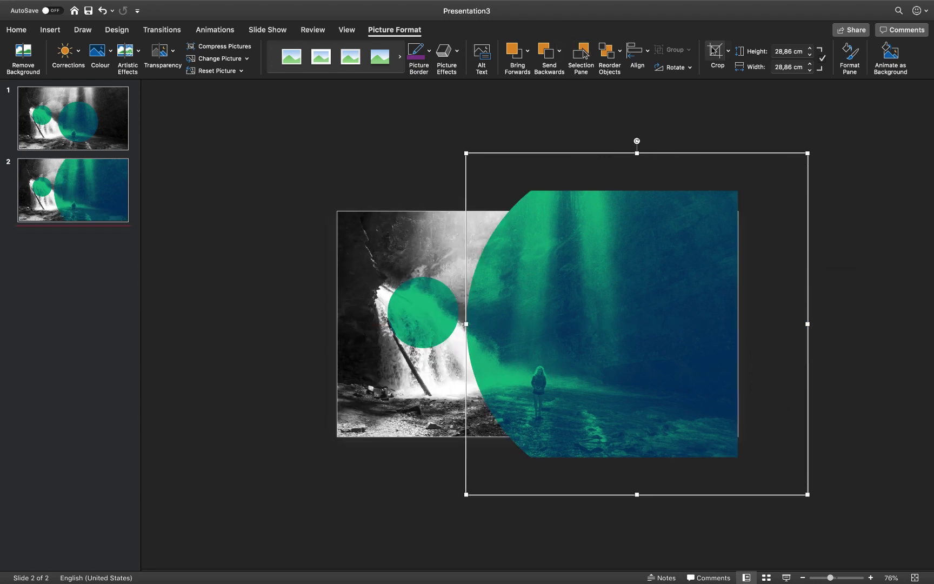
Crop-enlarge the small circle from 6,02 to 16,16 cm at the lower left
click(430, 302)
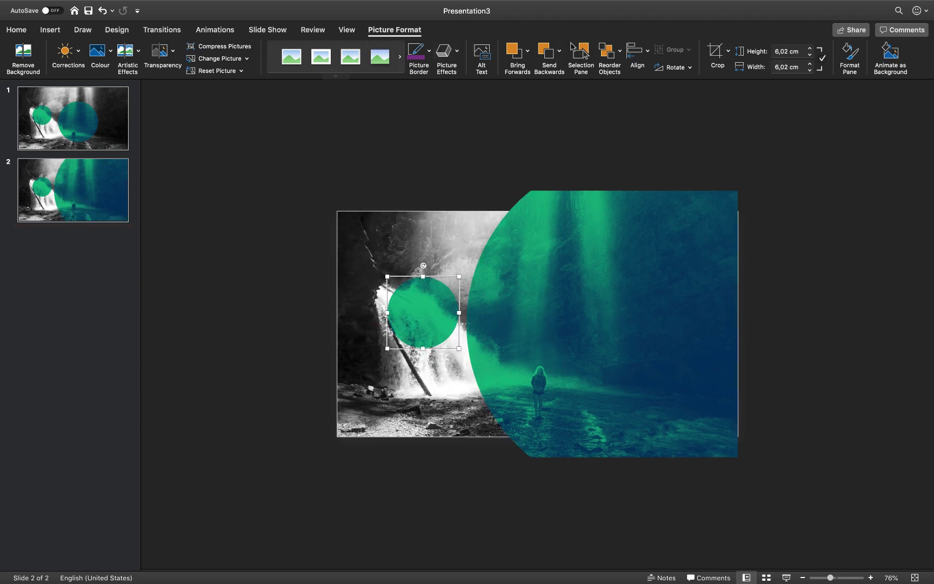
click(713, 52)
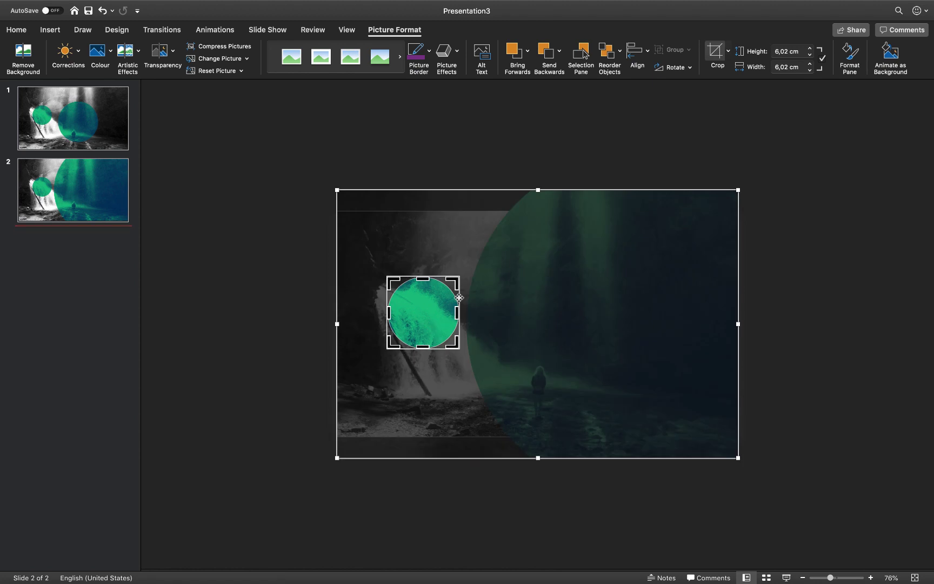
drag(461, 296, 434, 351)
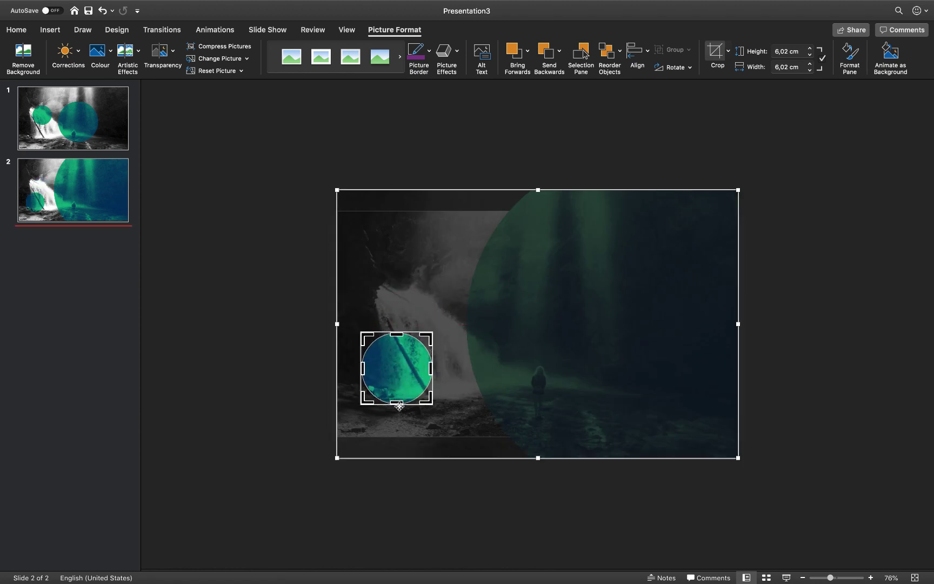
drag(363, 402, 242, 518)
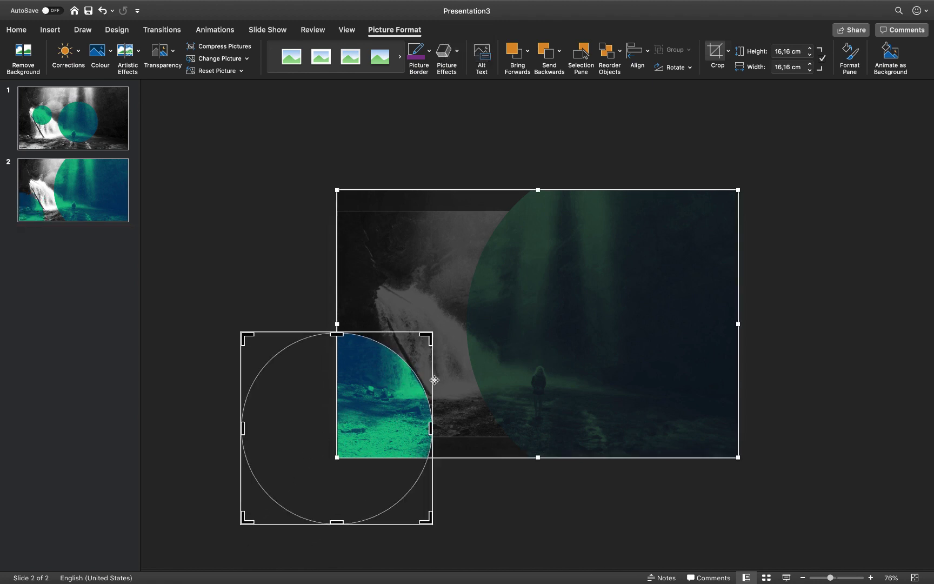
drag(434, 378, 484, 382)
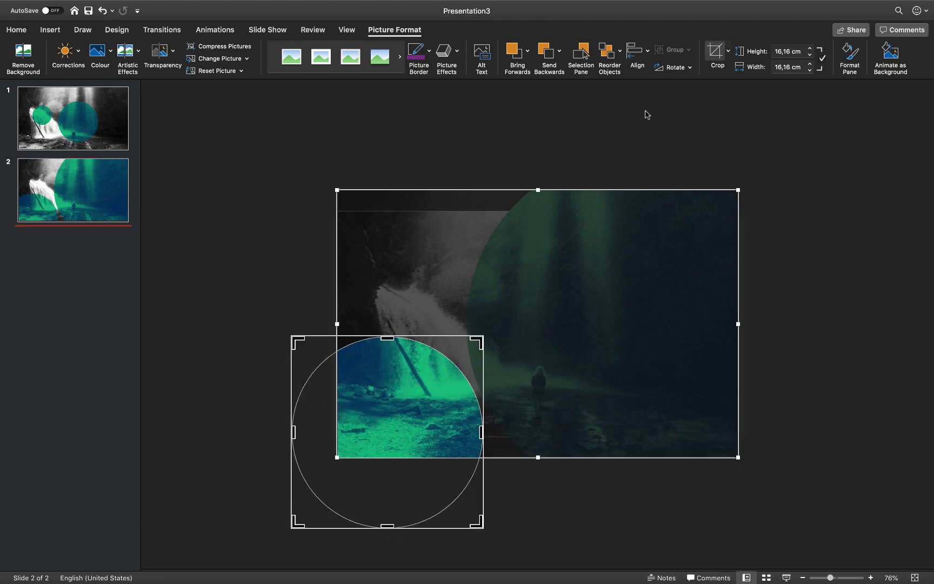
click(714, 54)
scroll(759, 514, up, 5)
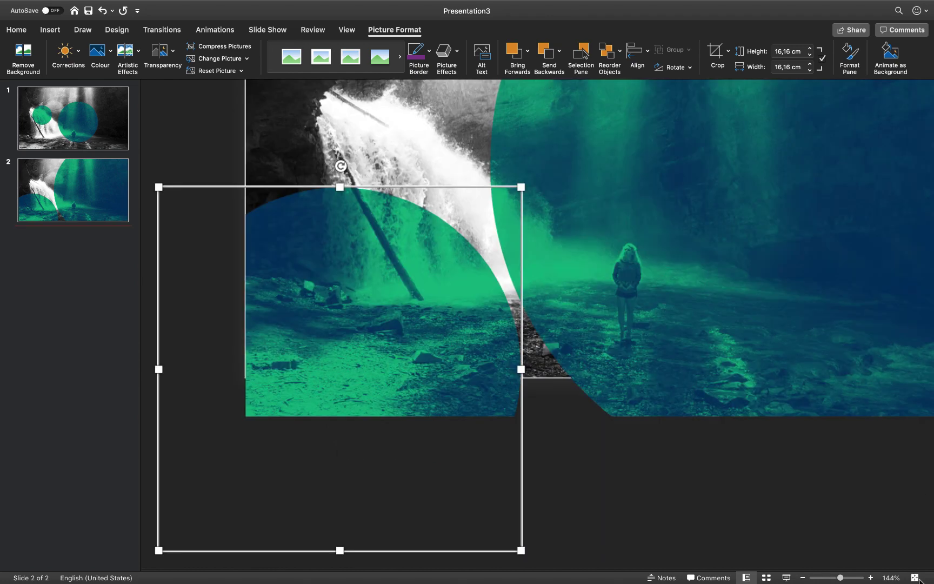
click(711, 476)
click(408, 480)
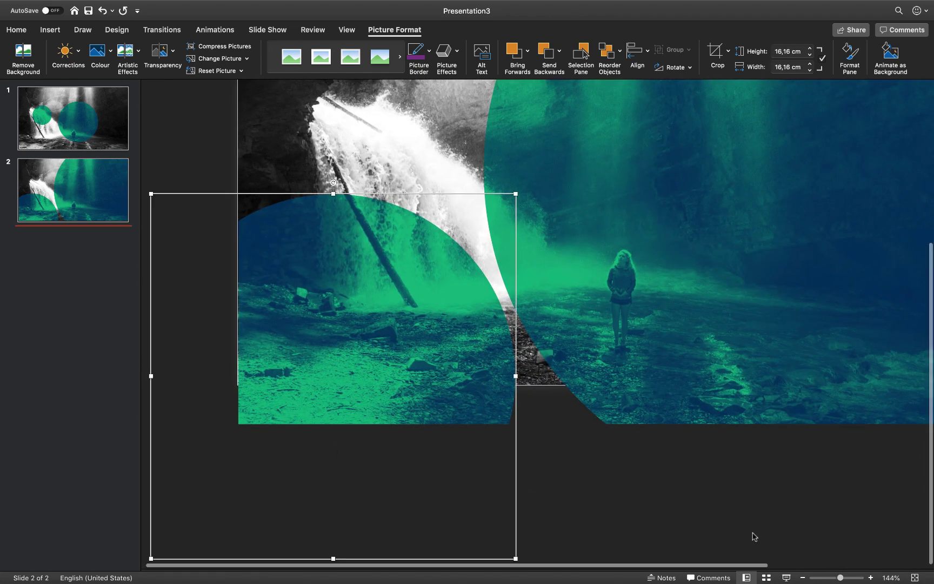
drag(840, 578, 832, 578)
Apply a Morph transition to slide 2 and start the slide show from slide 1
click(862, 434)
click(88, 187)
click(162, 29)
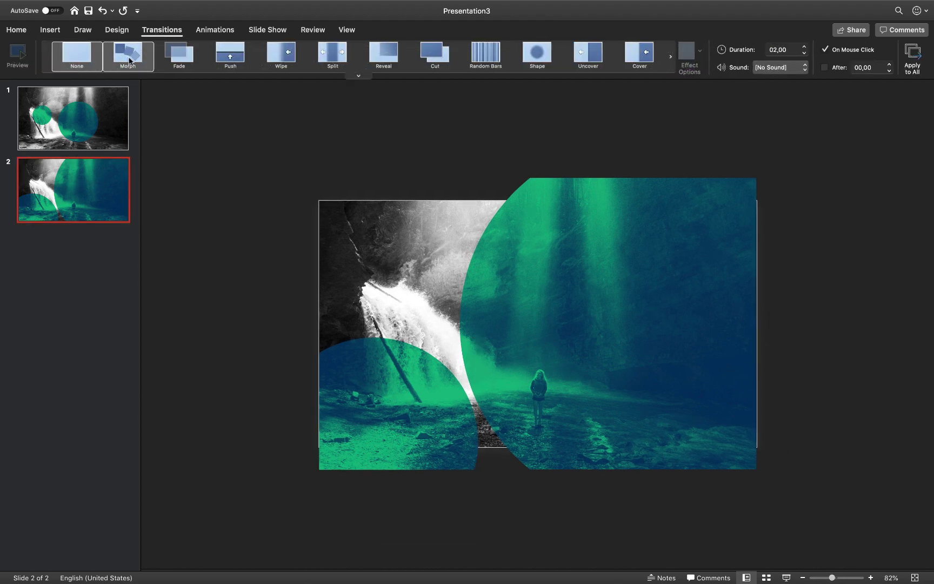
click(130, 60)
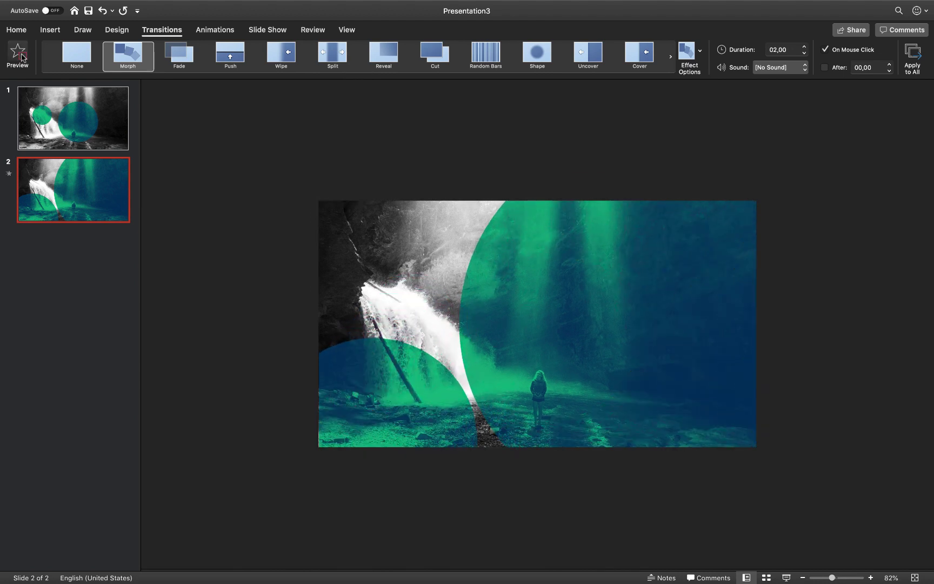
click(74, 109)
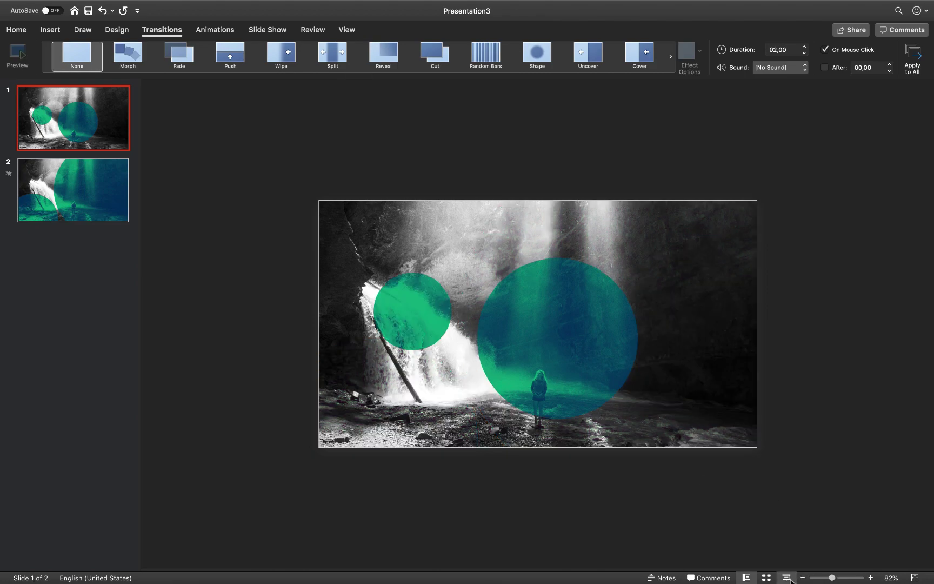
click(788, 578)
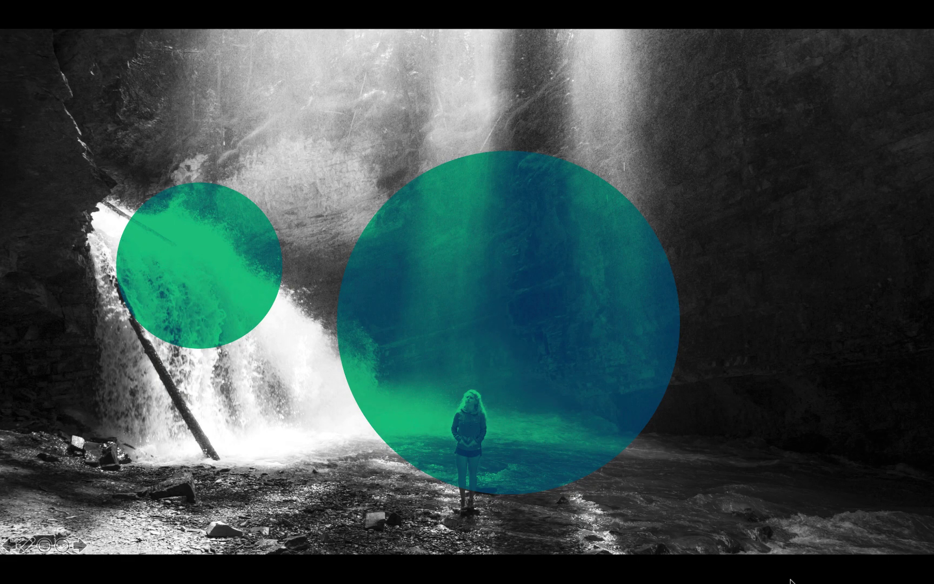
Advance through the slide show to watch the circles morph into slide 2's layout
click(790, 581)
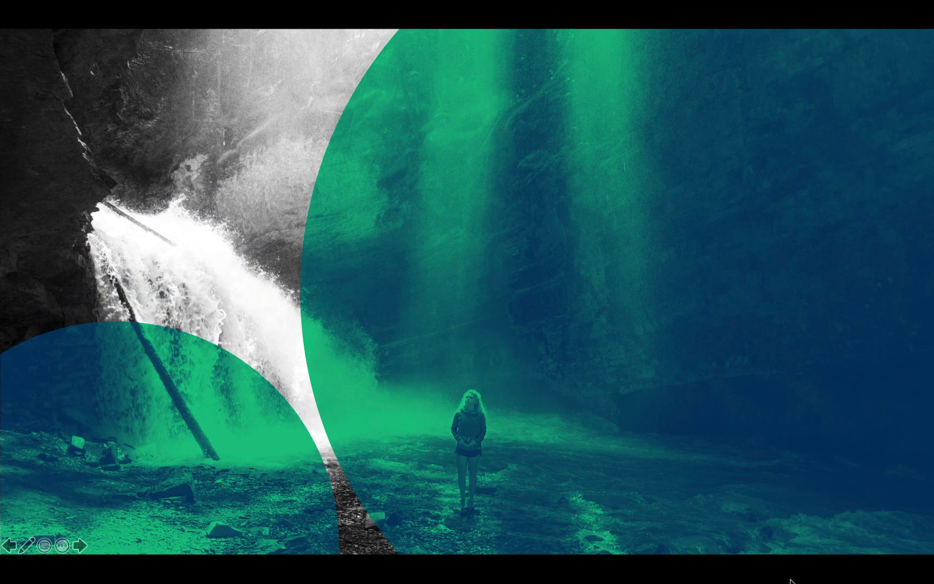
click(790, 581)
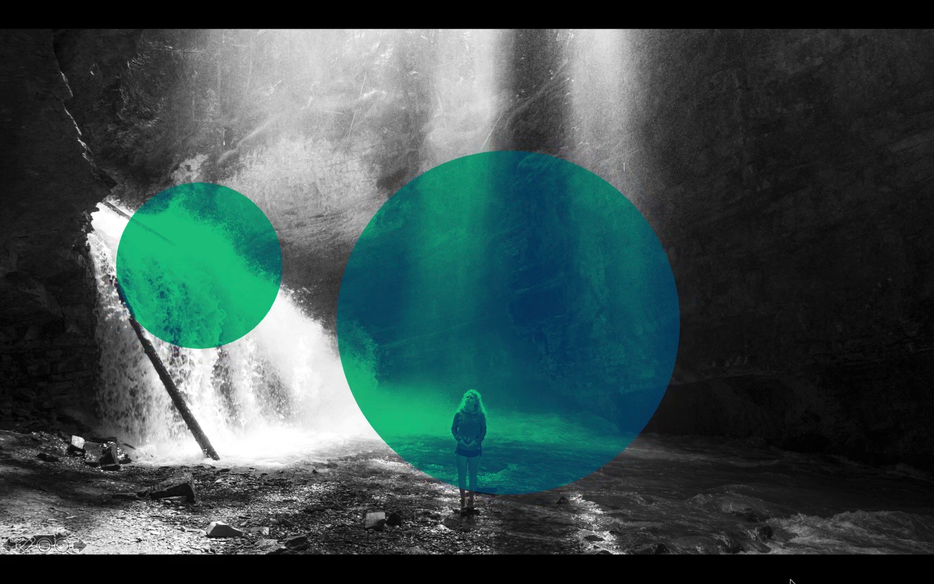
click(791, 581)
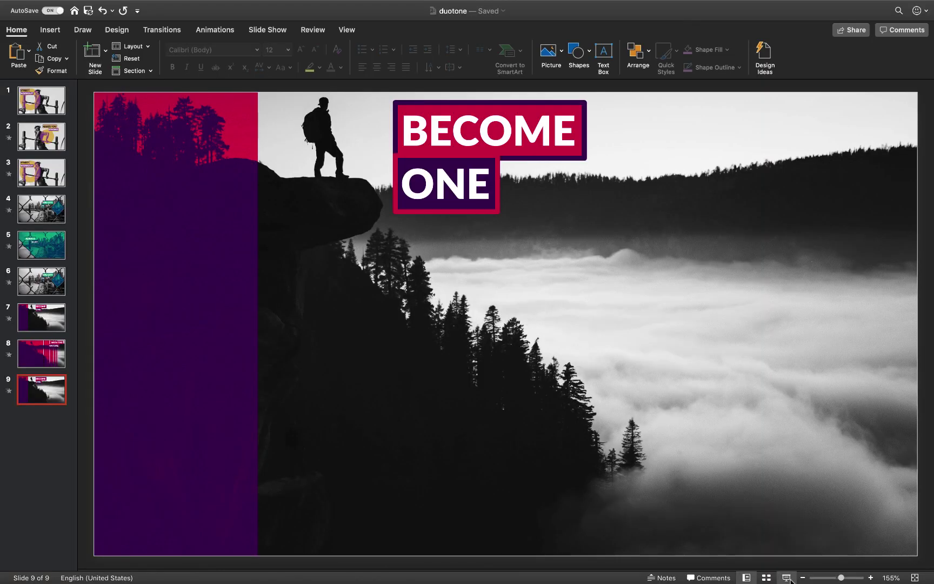
On the STREET WORKOUT slide, trial-move the yellow ring picture and undo it
click(41, 106)
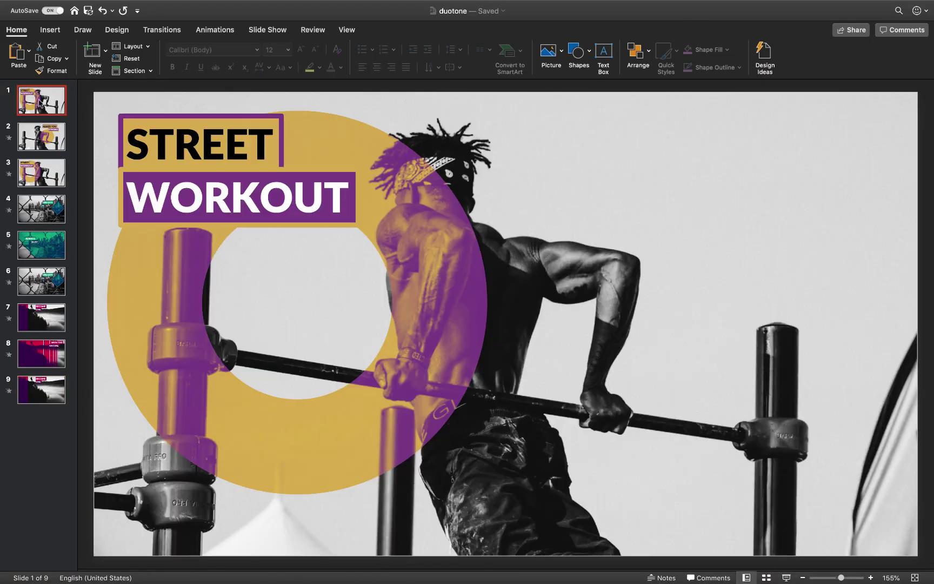
click(422, 196)
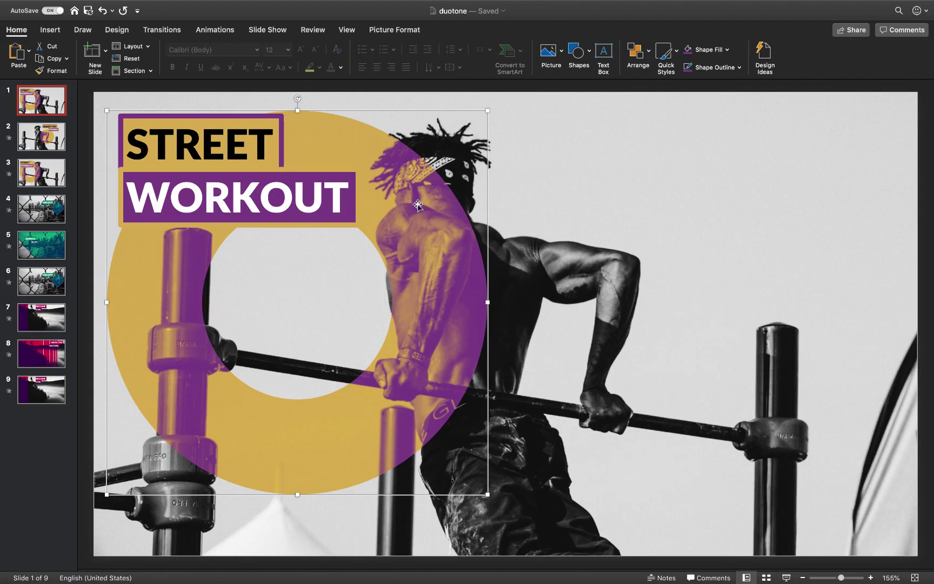
drag(417, 205, 553, 240)
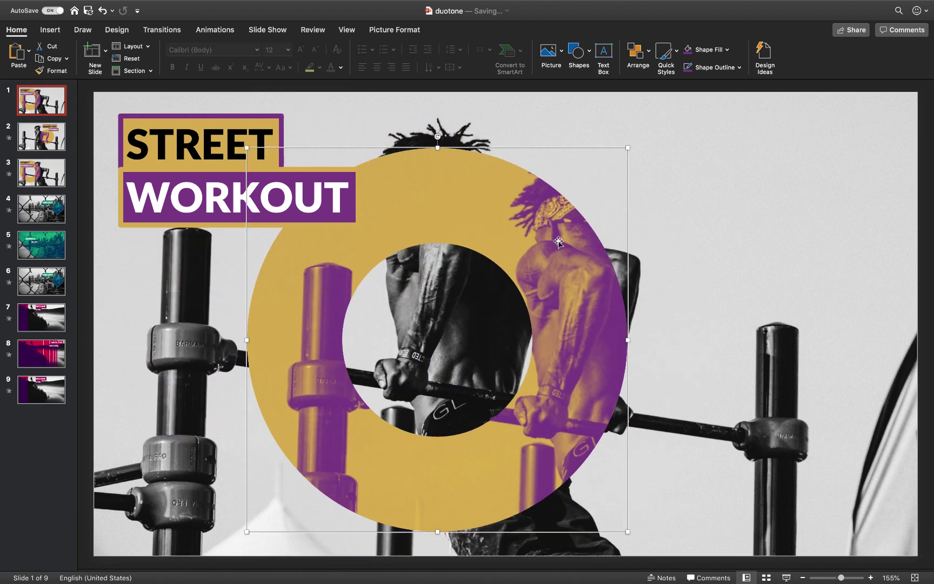
key(super+z)
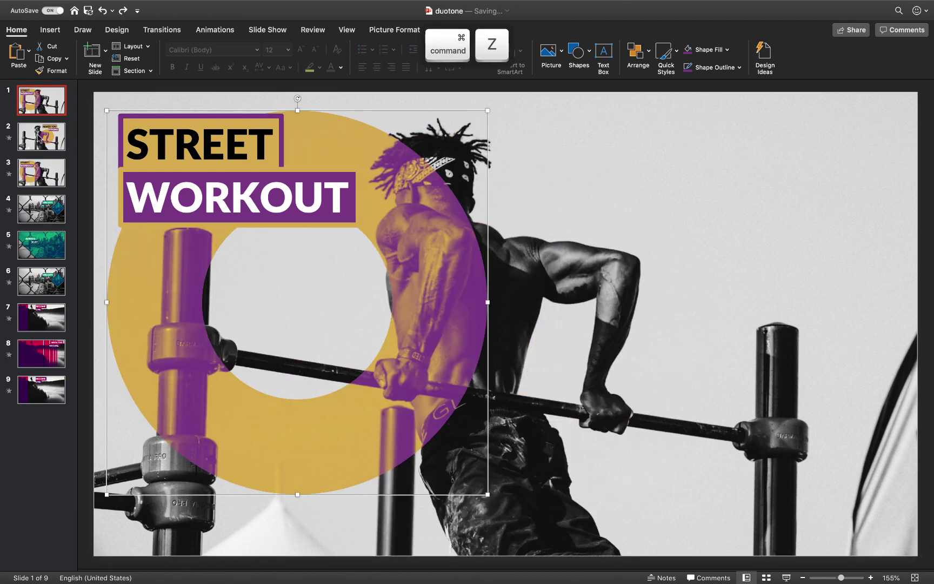
Preview the Morph transition into the MAKES YOU STRONG slide
click(57, 142)
click(621, 331)
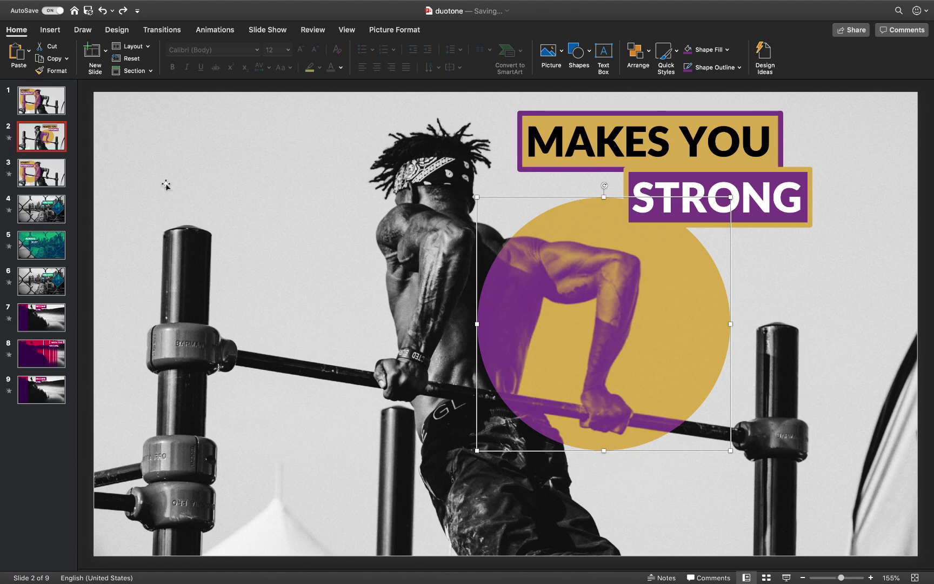
click(162, 30)
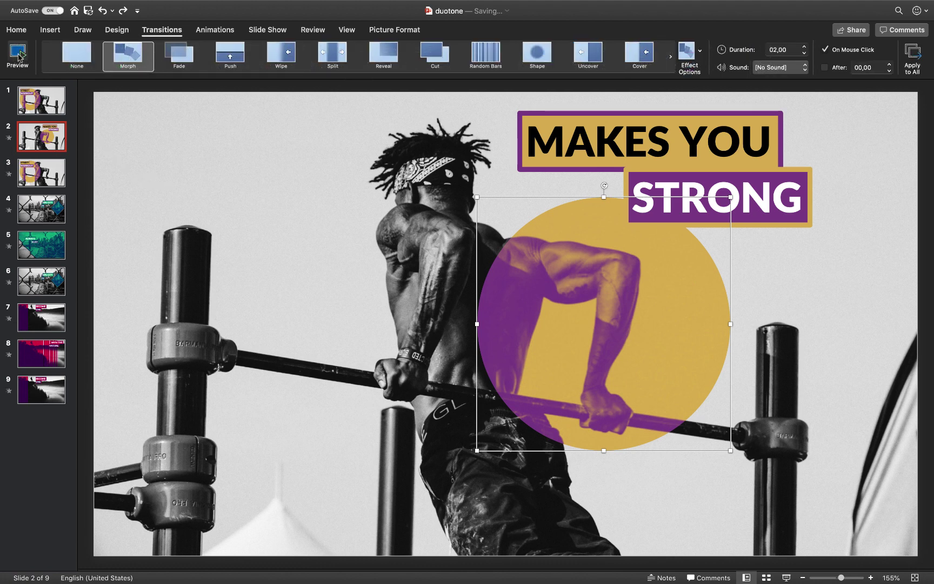
click(18, 54)
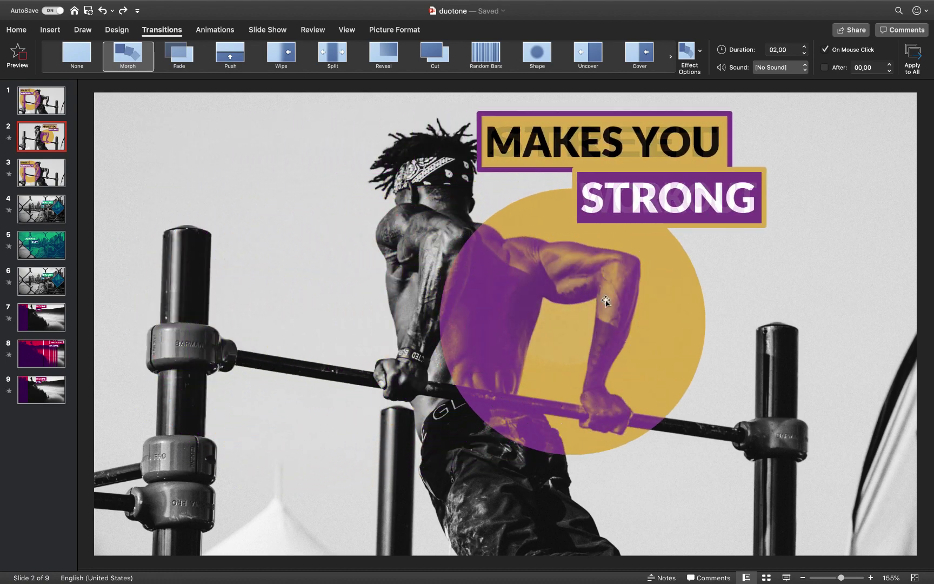
Trial-move and undo the BIG CITY IS diamond, then preview the ALWAYS BUSY morph
click(48, 212)
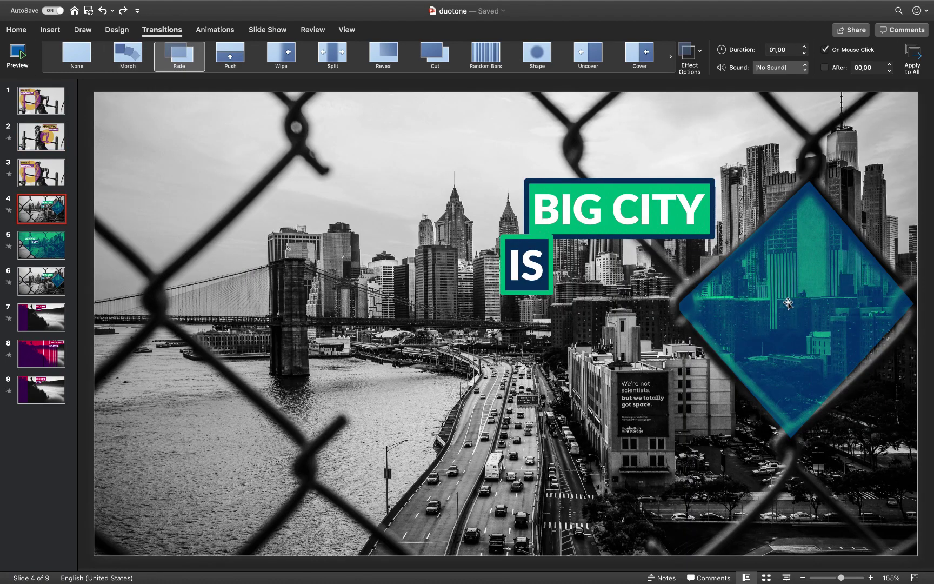
drag(788, 304, 721, 320)
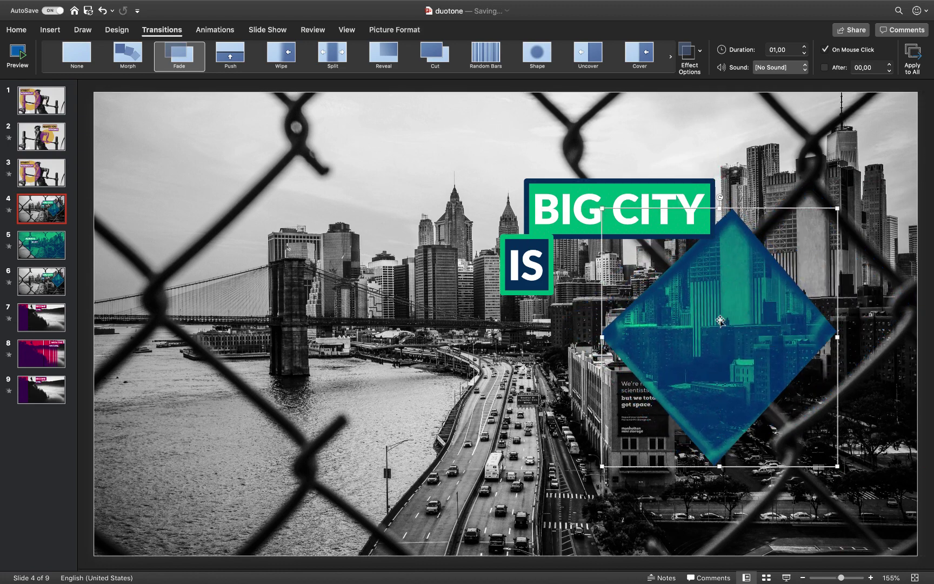
key(super+z)
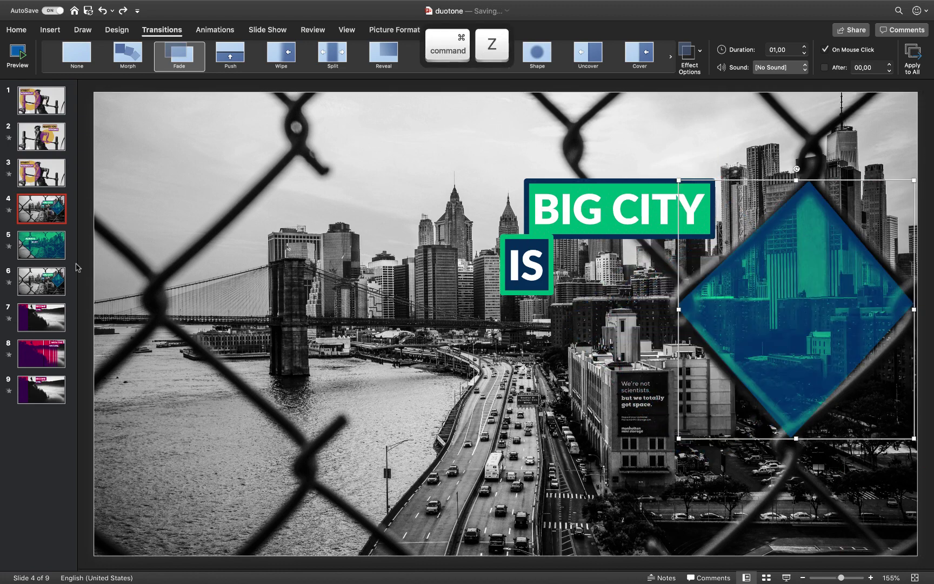
click(48, 253)
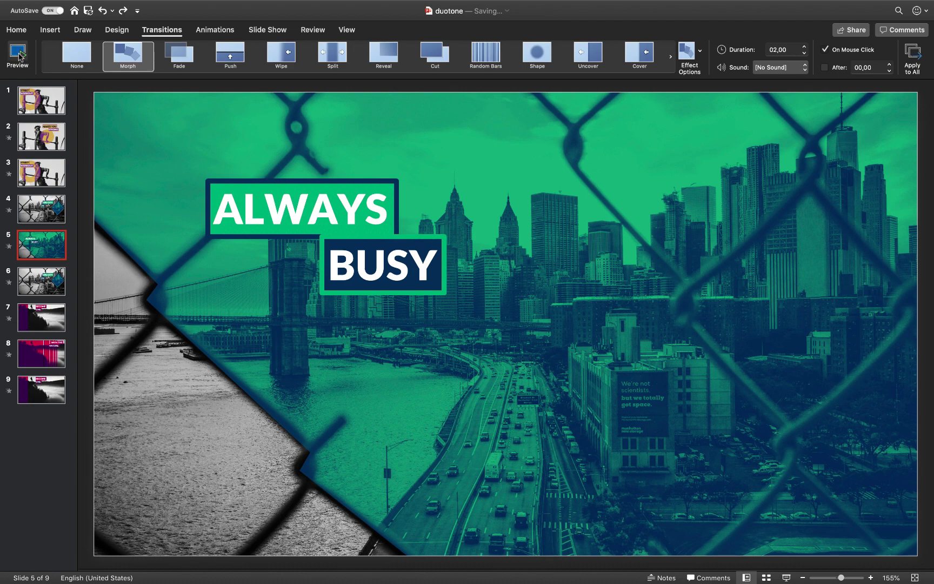
click(20, 56)
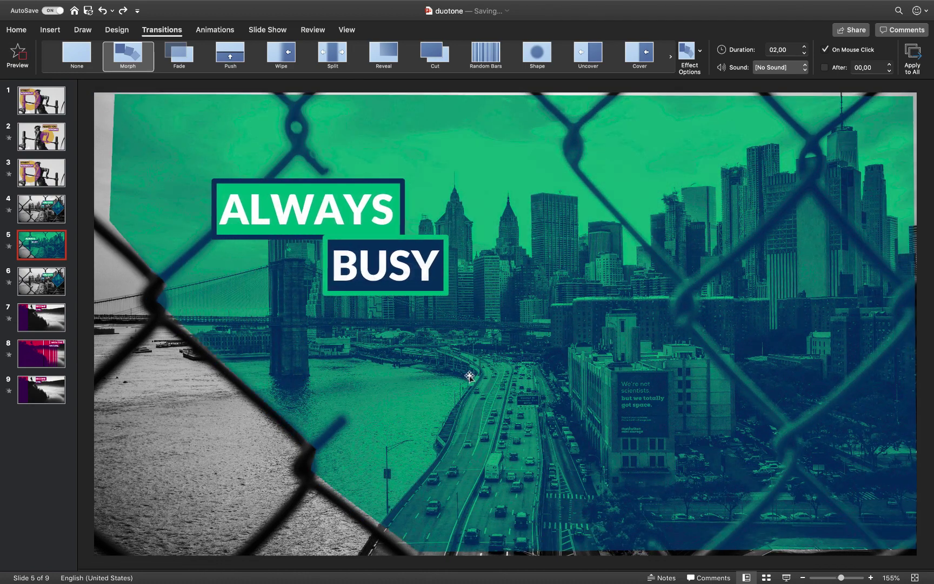
Undo trial picture moves on slides 7 and 8, replay the morph, then select BIG CITY
click(39, 319)
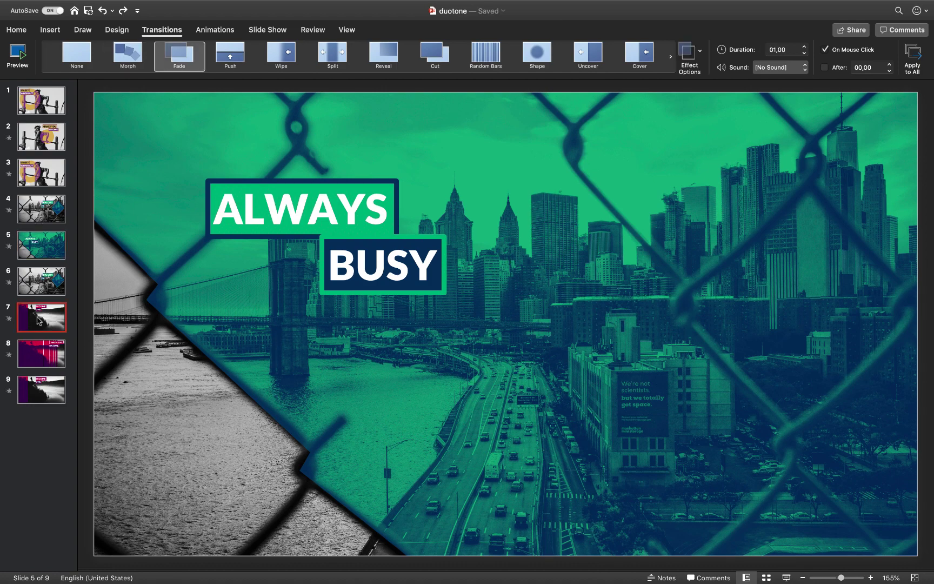
click(165, 260)
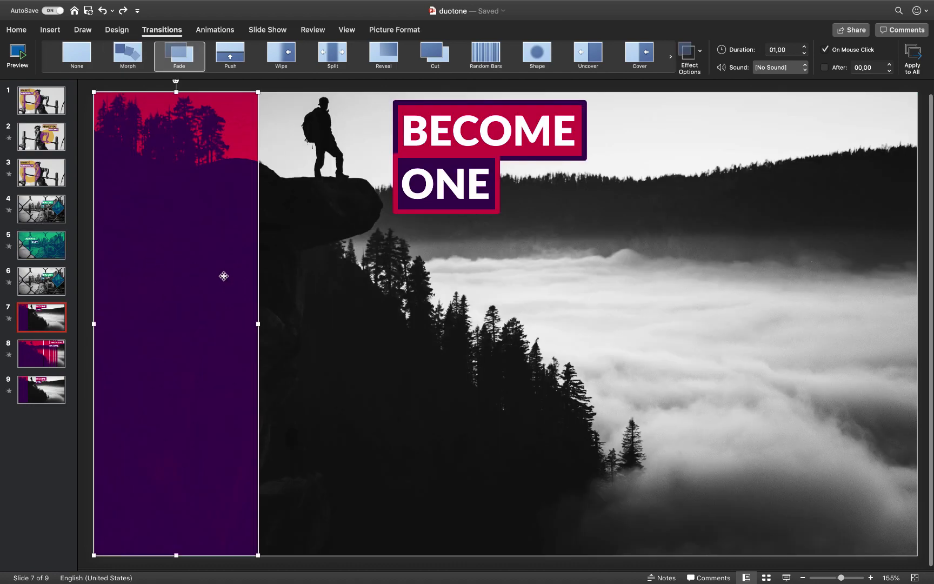
drag(195, 278, 280, 286)
key(super+z)
click(62, 348)
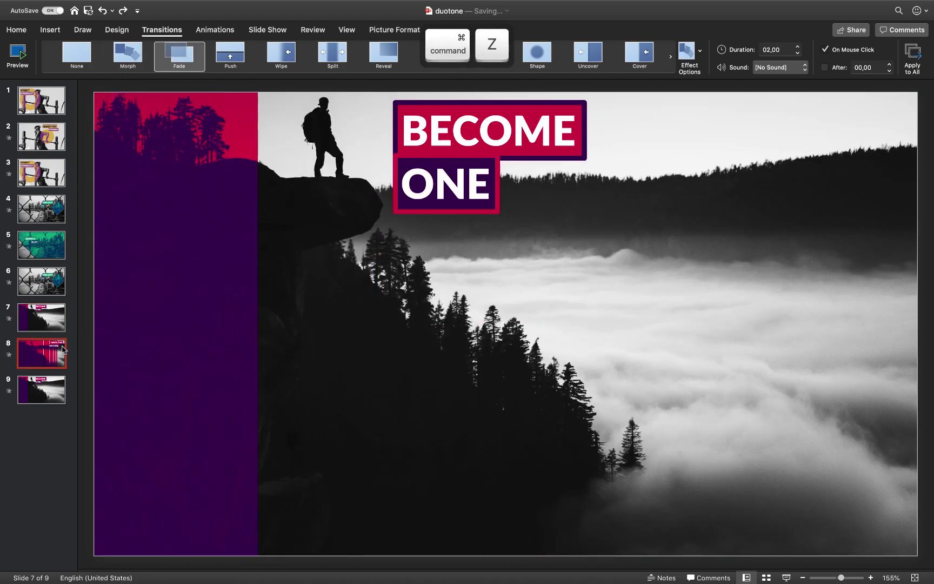
drag(355, 307, 291, 324)
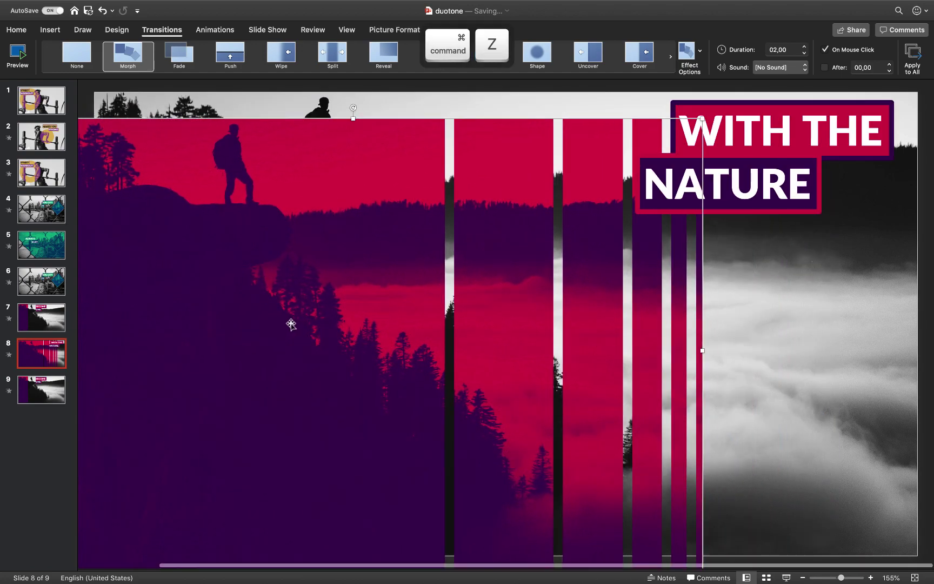
key(super+z)
key(super+z)
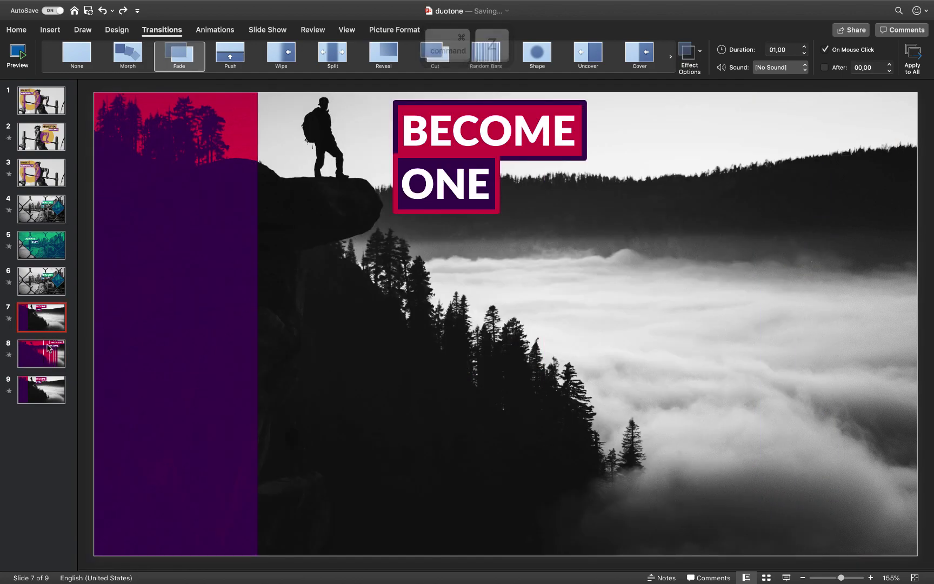
click(11, 56)
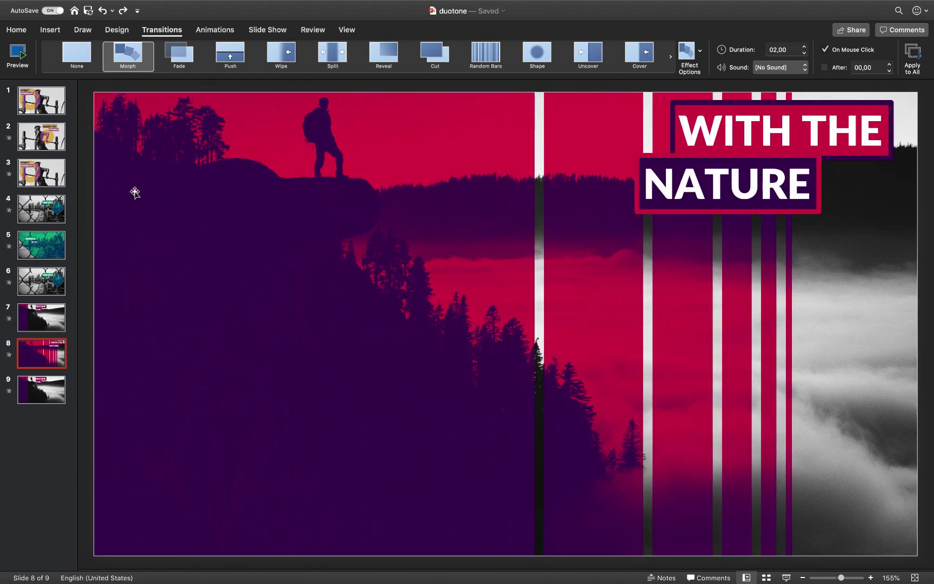
click(43, 209)
click(535, 210)
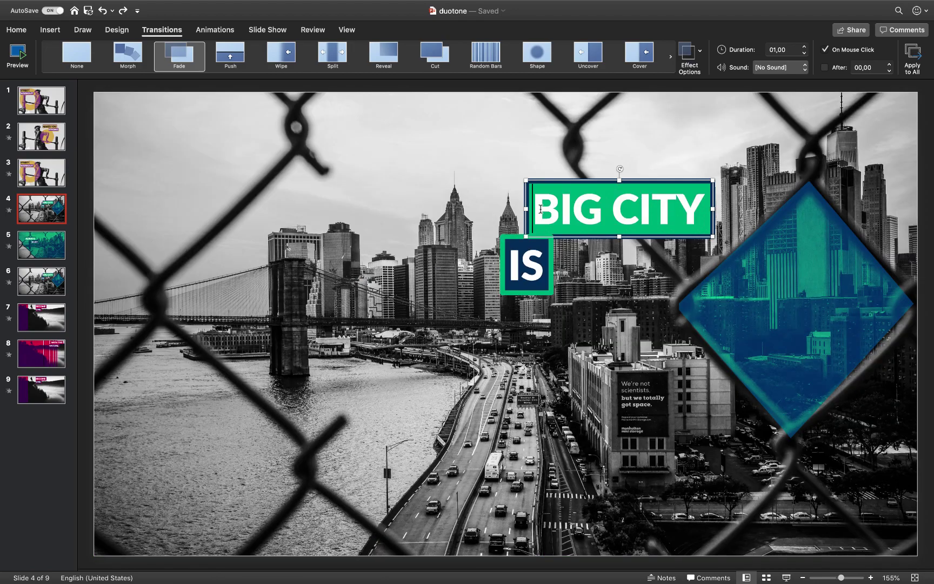
Paste the BIG CITY and IS captions onto slide 1 of Presentation3 and move them up-left
shift+click(523, 264)
key(ctrl+Right)
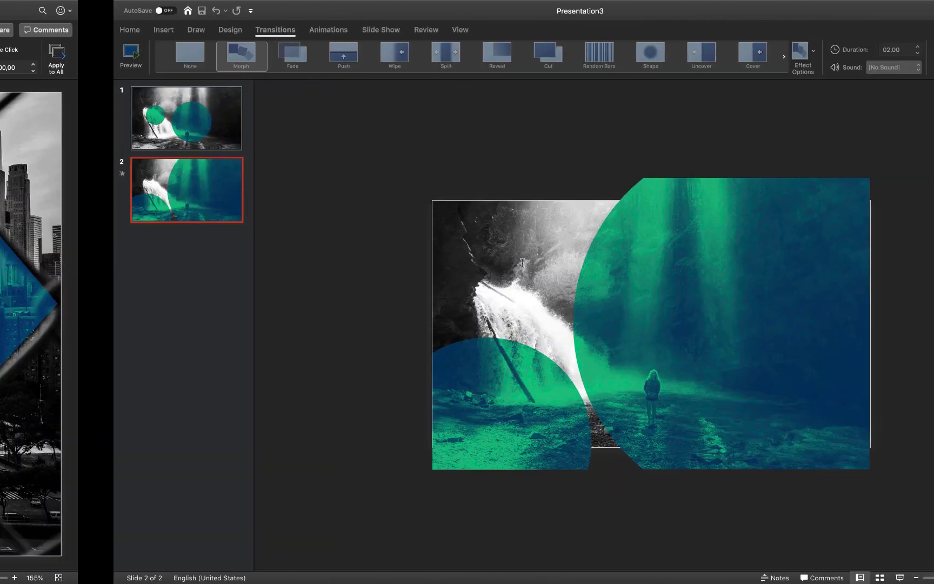
click(100, 136)
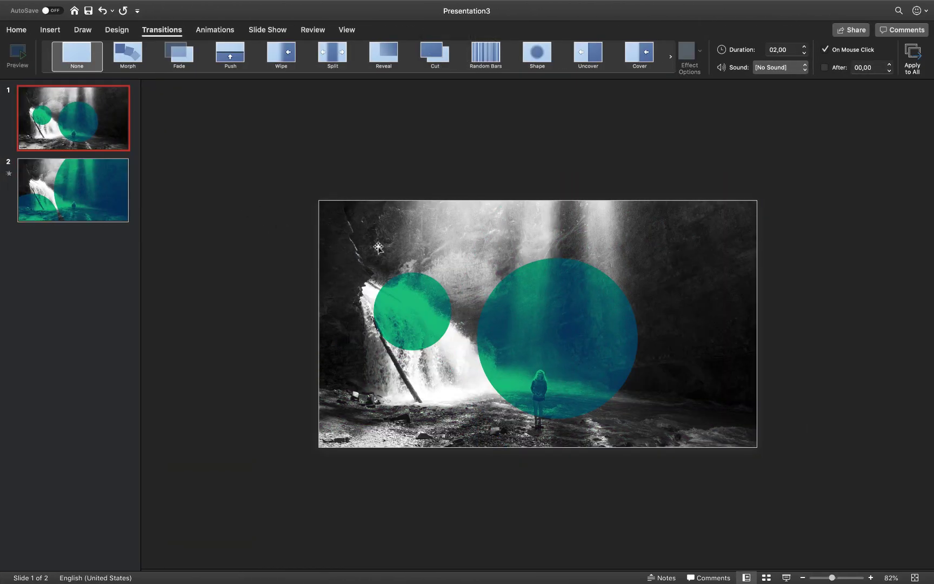
key(super+v)
drag(582, 247, 461, 237)
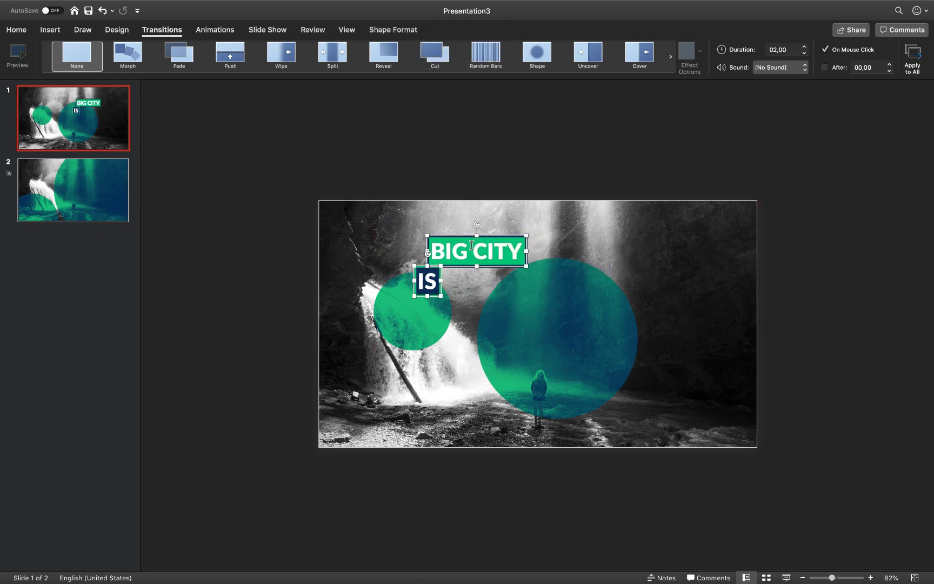
click(915, 578)
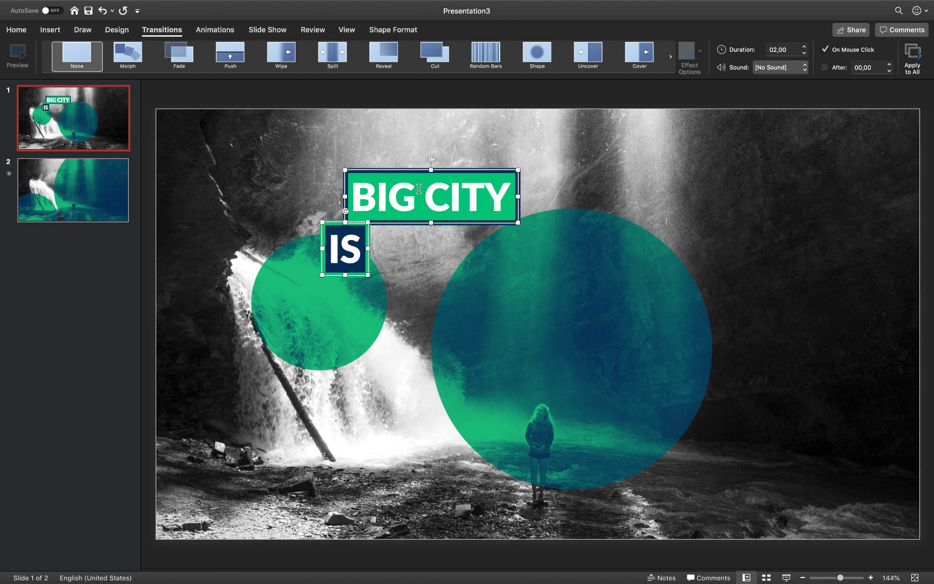
Retype the two captions in capitals as AWESOME and WATERFALL
double_click(421, 191)
key(super+a)
key(Caps_Lock)
text(AWESOME)
double_click(346, 248)
text(WATE)
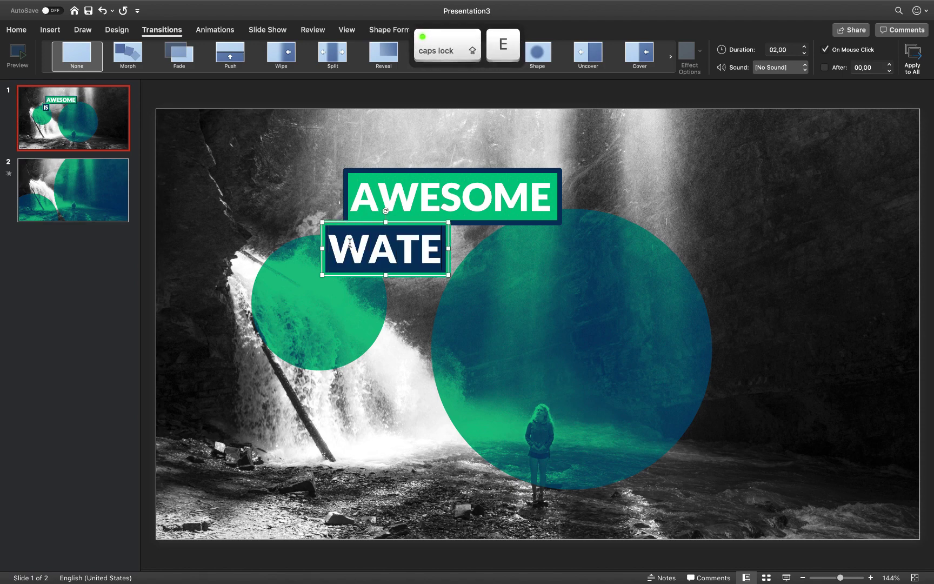
text(F=)
key(BackSpace)
key(BackSpace)
text(RFALL)
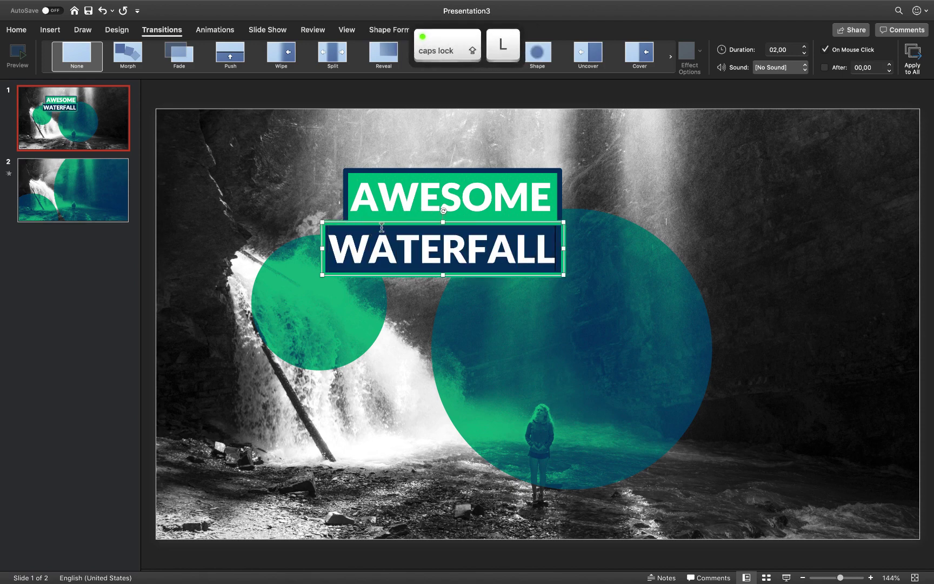
Shift WATERFALL left, then paste both AWESOME WATERFALL captions onto slide 2
drag(468, 223, 420, 223)
shift+click(419, 215)
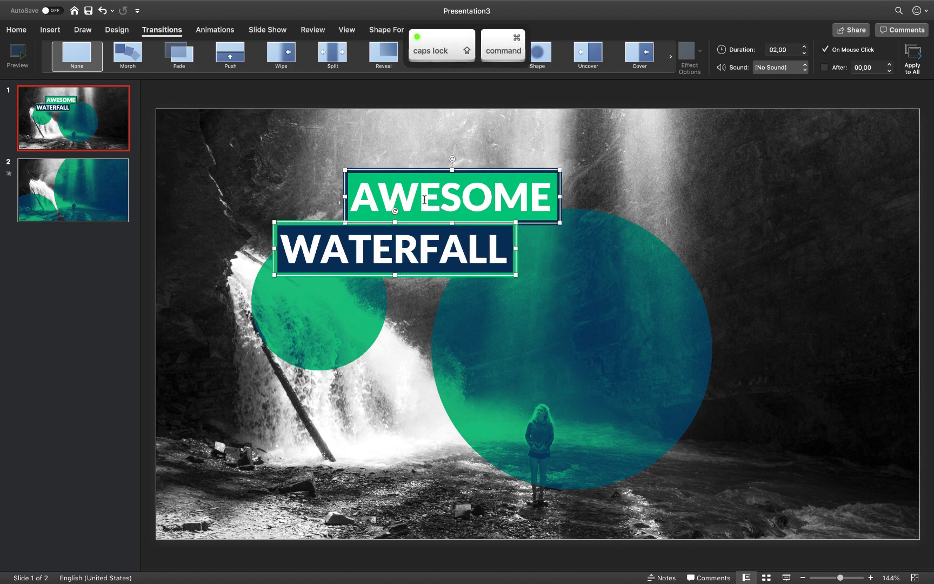
click(122, 204)
key(super+v)
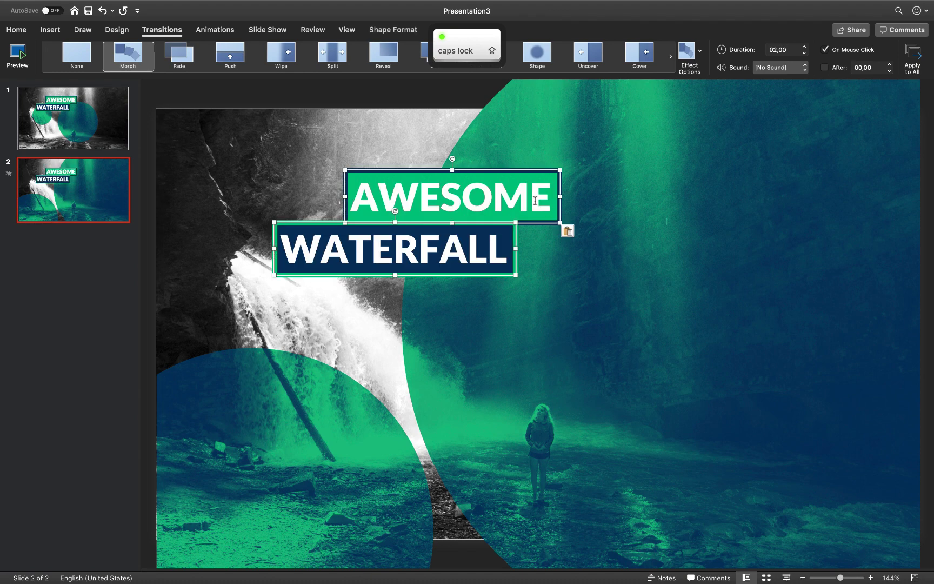
Move both captions right onto the large circle, with WATERFALL further right
drag(515, 175, 675, 175)
click(466, 228)
drag(464, 225, 618, 225)
Replace AWESOME with DELICIOUS and WATERFALL with DUOTONE, then return to slide 1
double_click(614, 194)
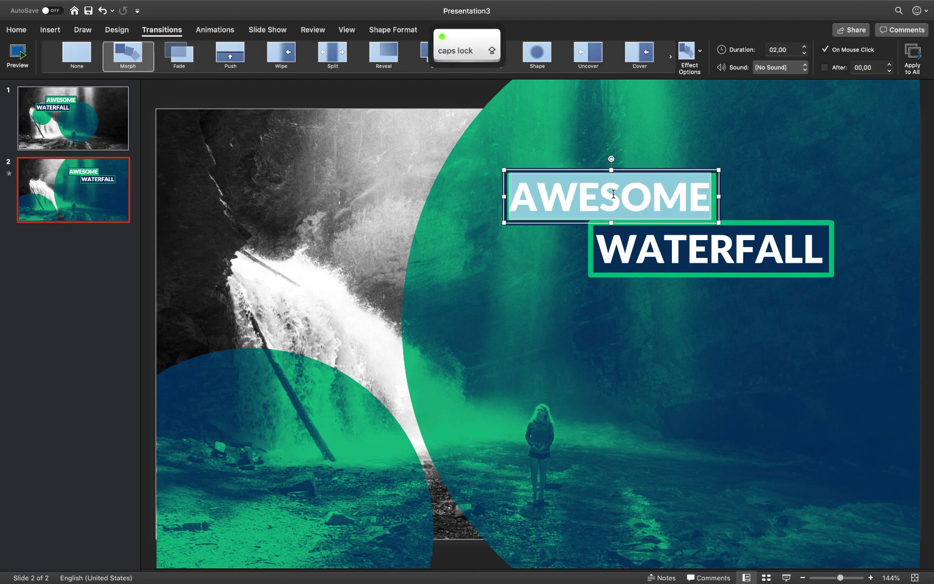
text(DELICIOUS)
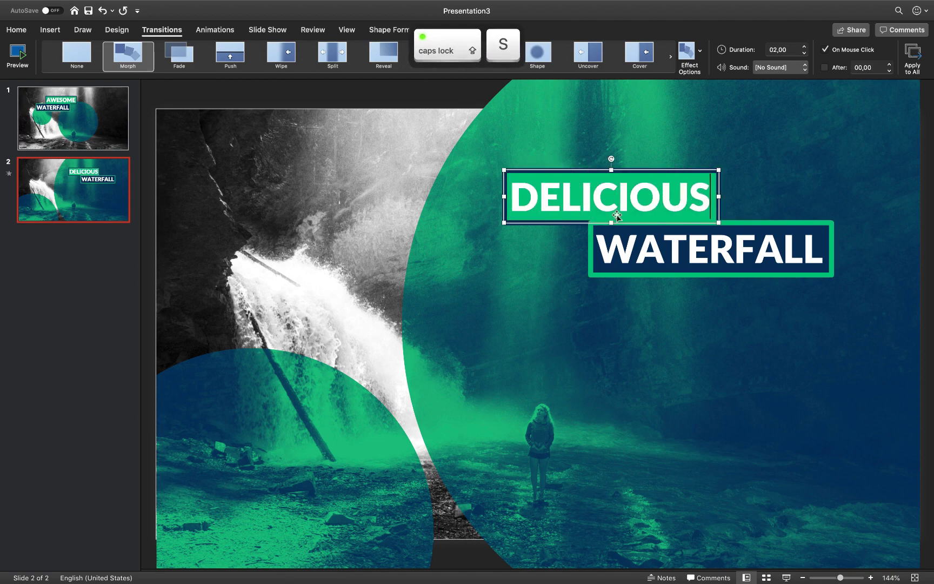
double_click(633, 249)
text(DOUT)
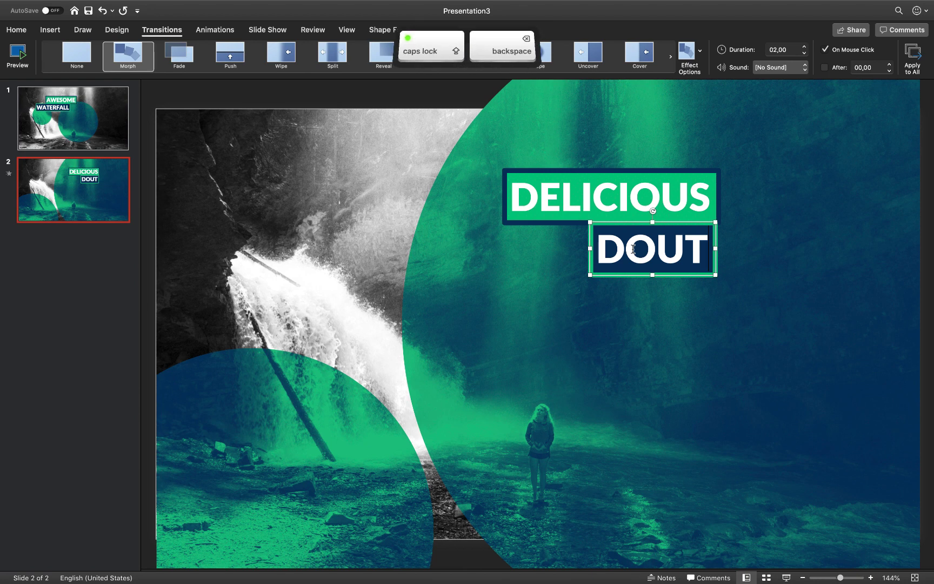
key(BackSpace)
key(BackSpace)
key(BackSpace)
text(UO)
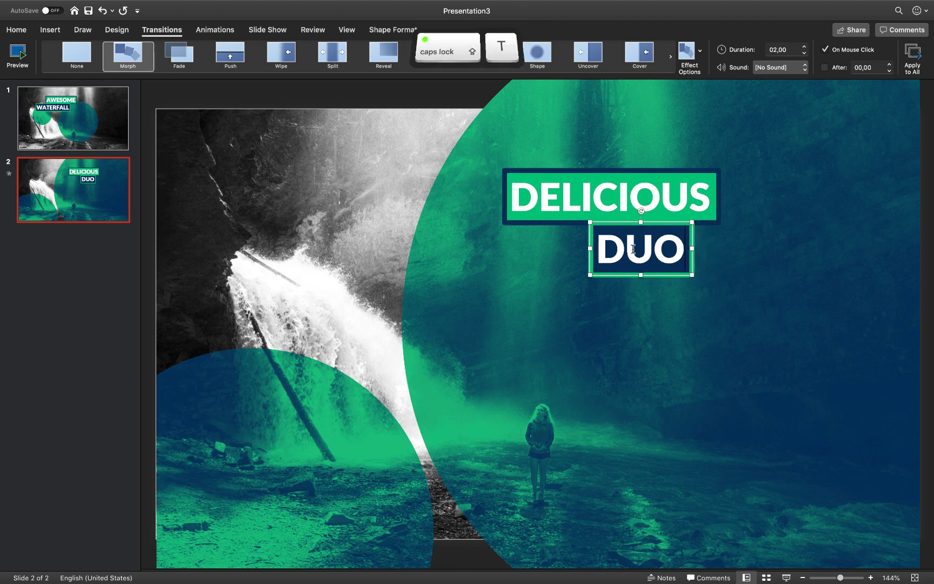
text(TONE)
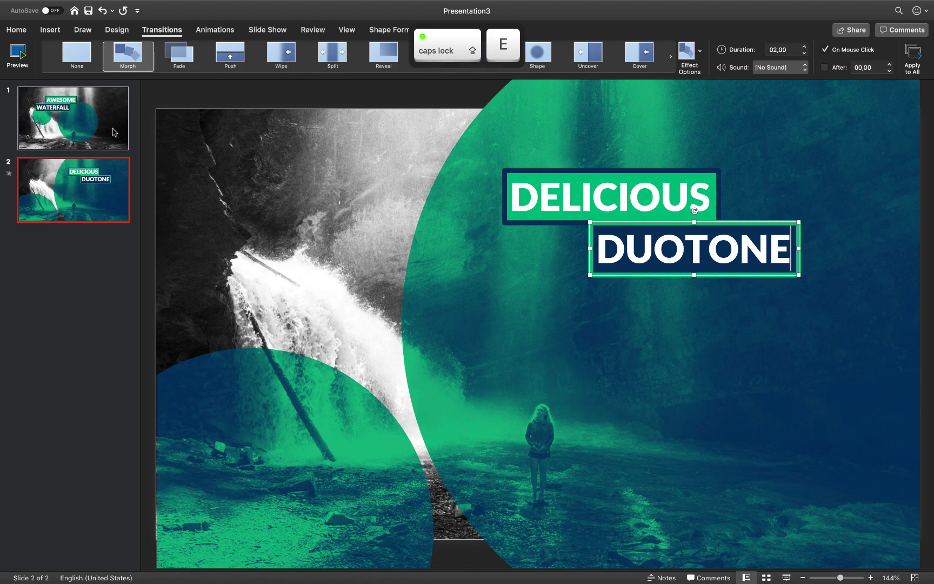
click(155, 107)
click(73, 118)
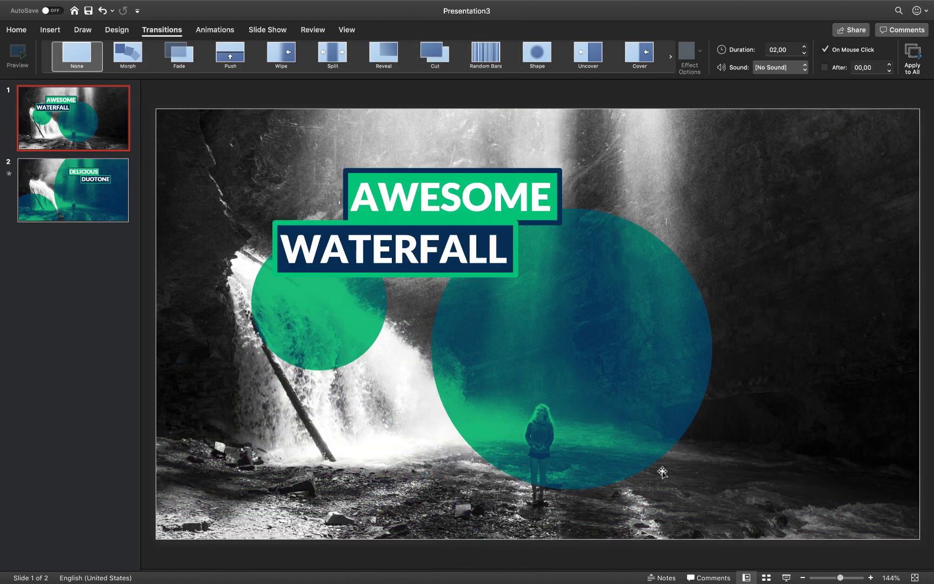
Run the slideshow forward to DELICIOUS DUOTONE and back to AWESOME WATERFALL
click(785, 574)
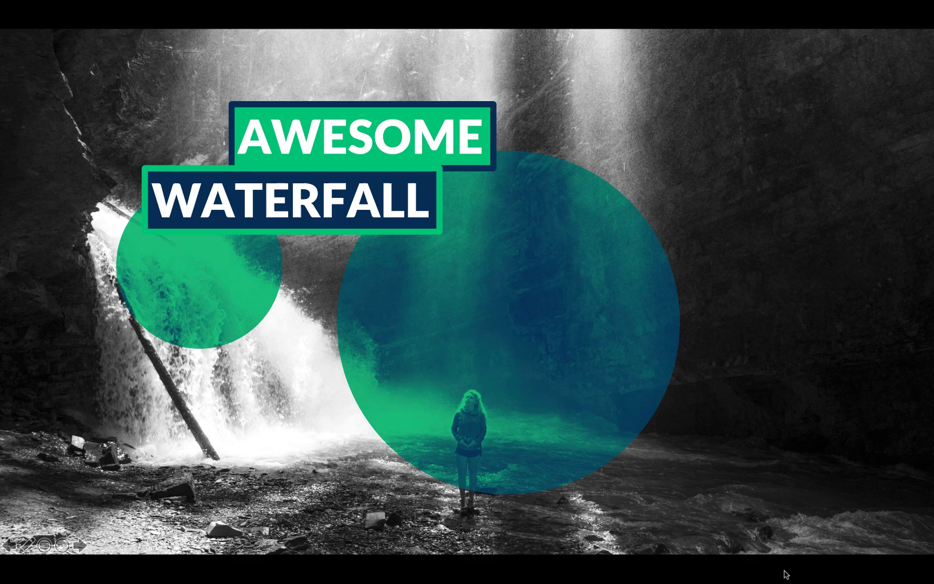
key(Right)
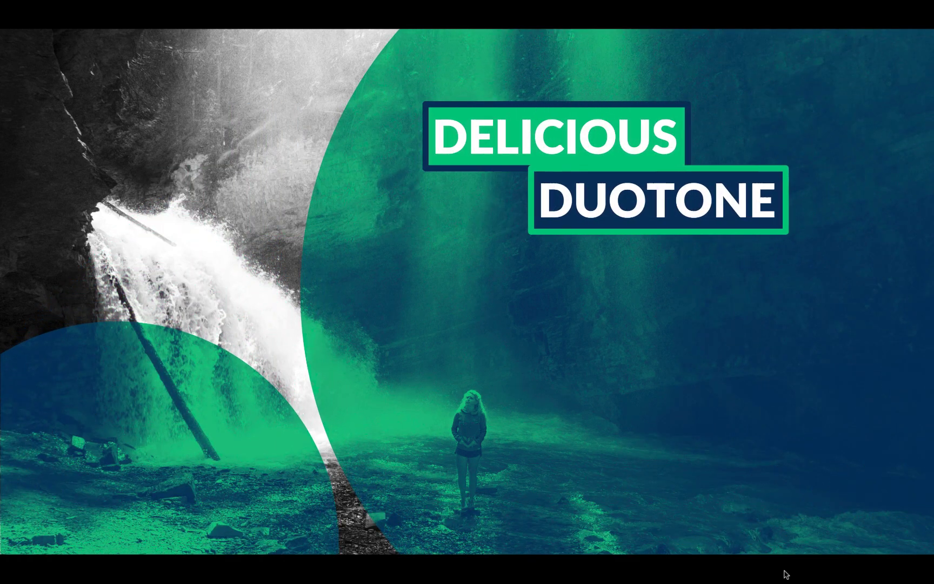
key(Left)
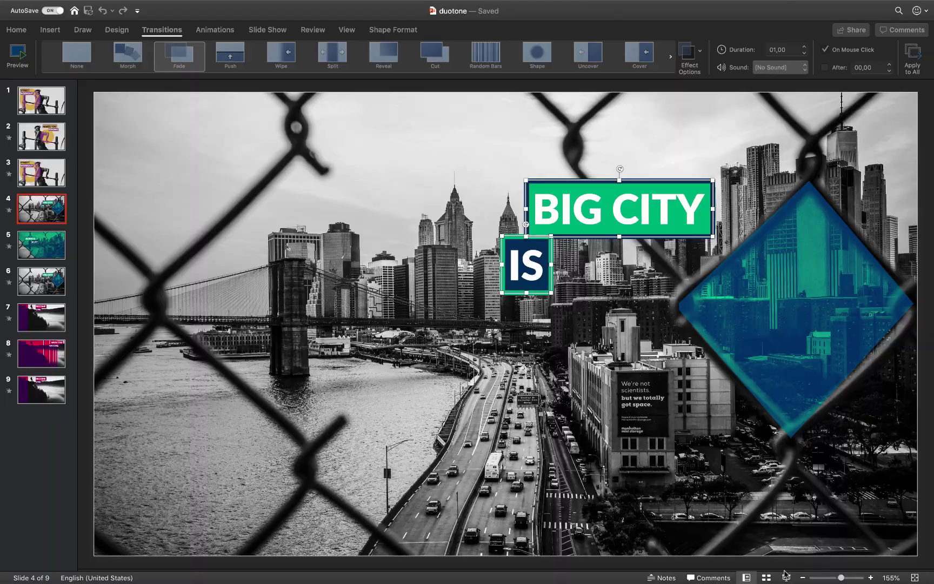
Step through the duotone deck's slides 1 to 6, from Street Workout to slide 6
click(49, 93)
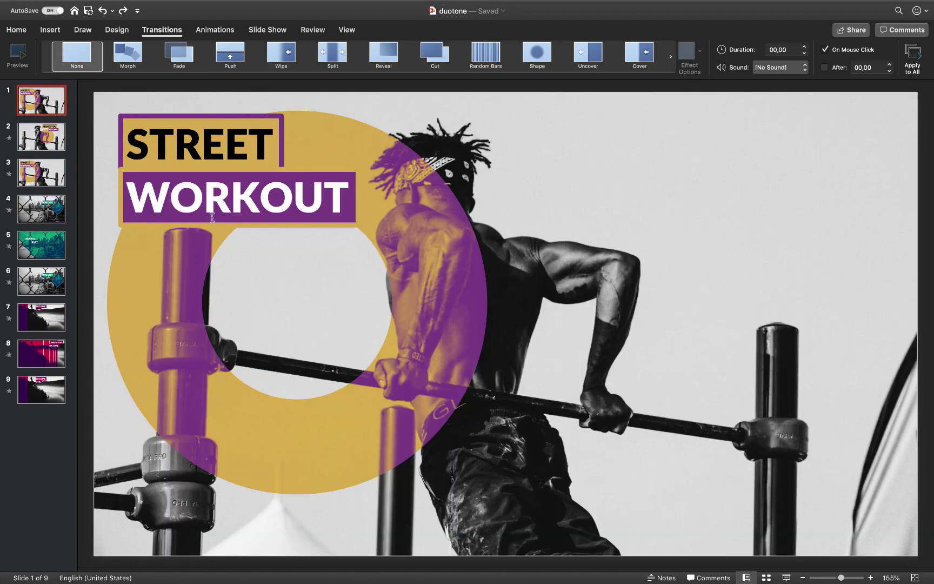
click(38, 150)
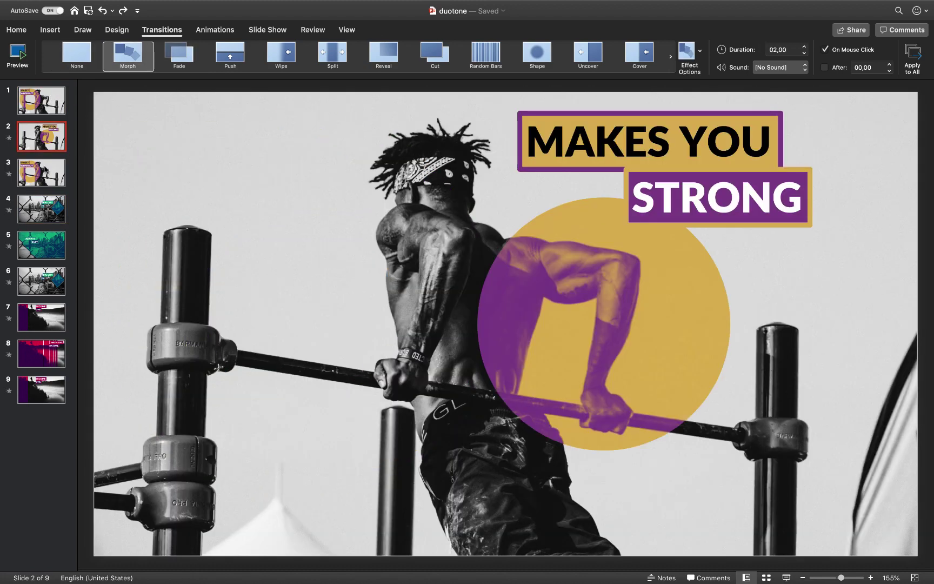
click(47, 171)
click(49, 211)
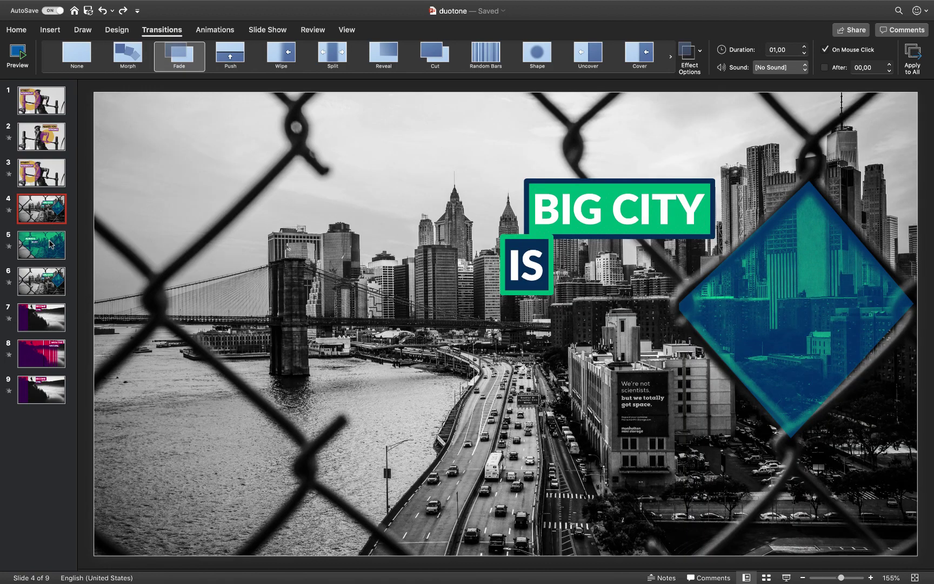
click(50, 244)
click(54, 285)
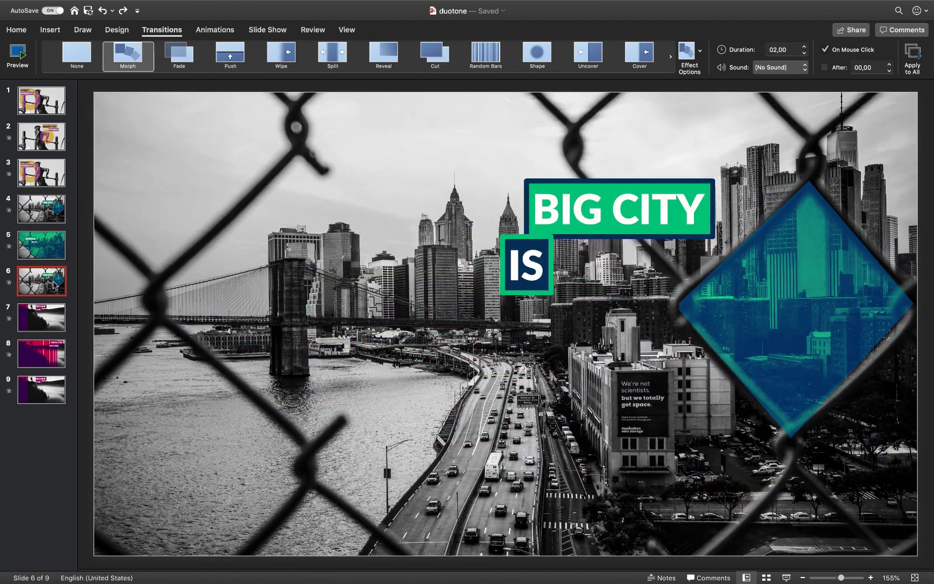